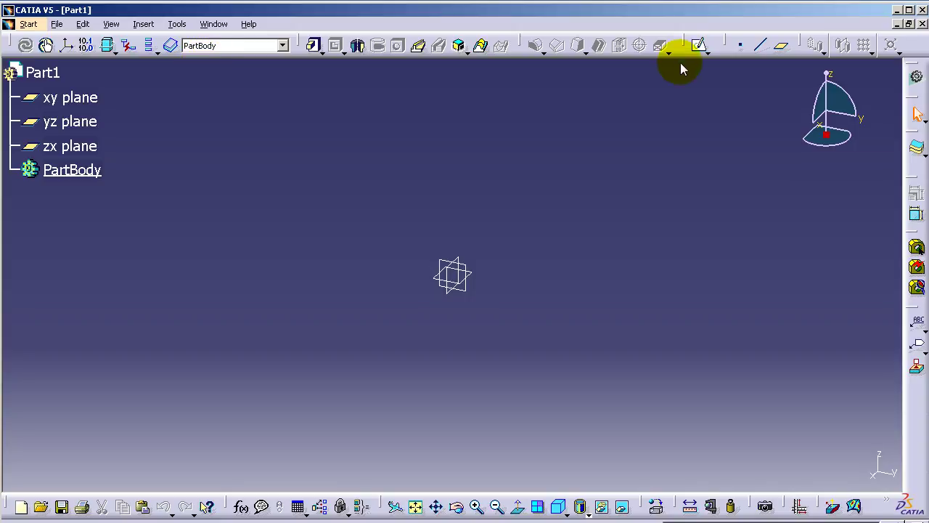
Start a sketch on the zx plane and draw the closed rectangular base outline with Profile
click(699, 45)
click(459, 256)
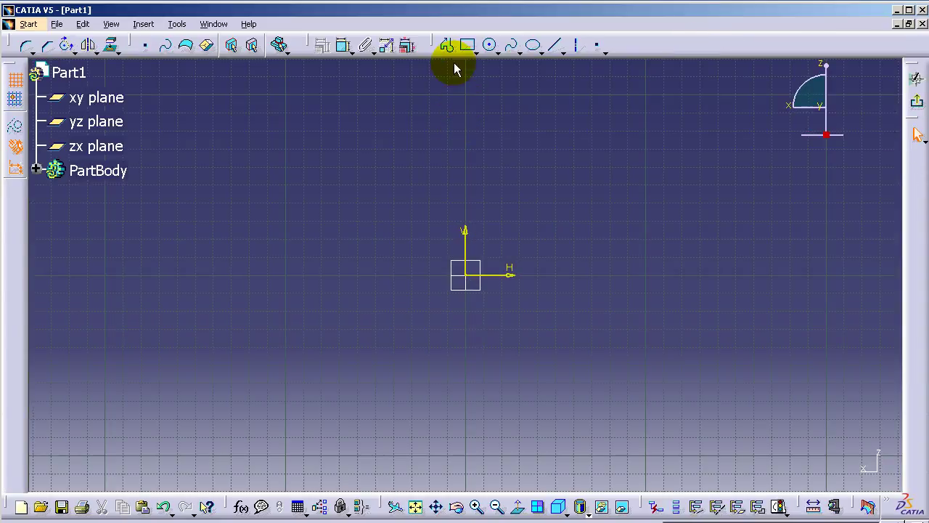
click(447, 45)
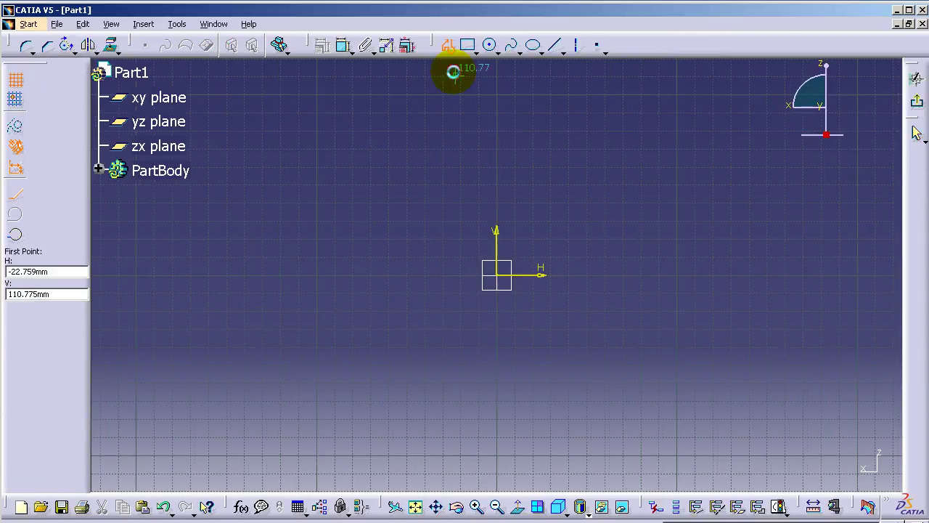
click(500, 276)
click(618, 274)
click(619, 310)
click(499, 310)
click(86, 45)
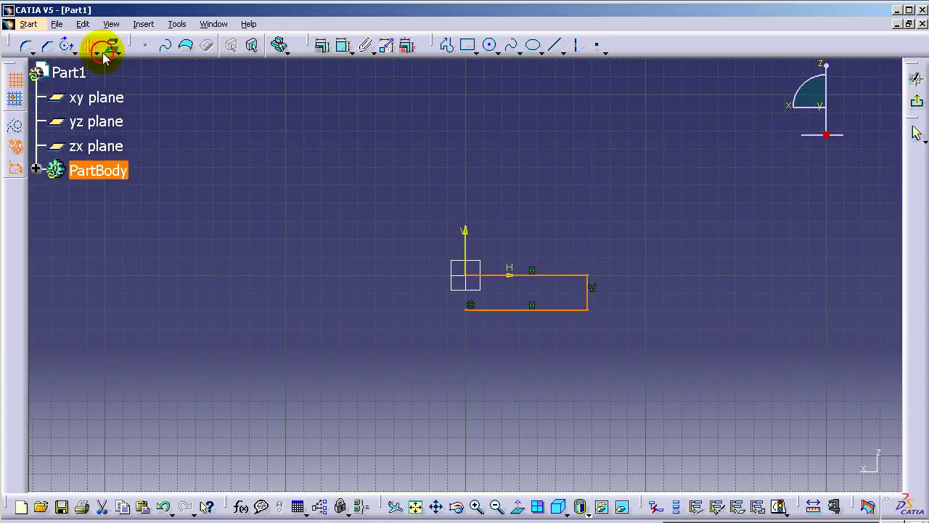
click(465, 238)
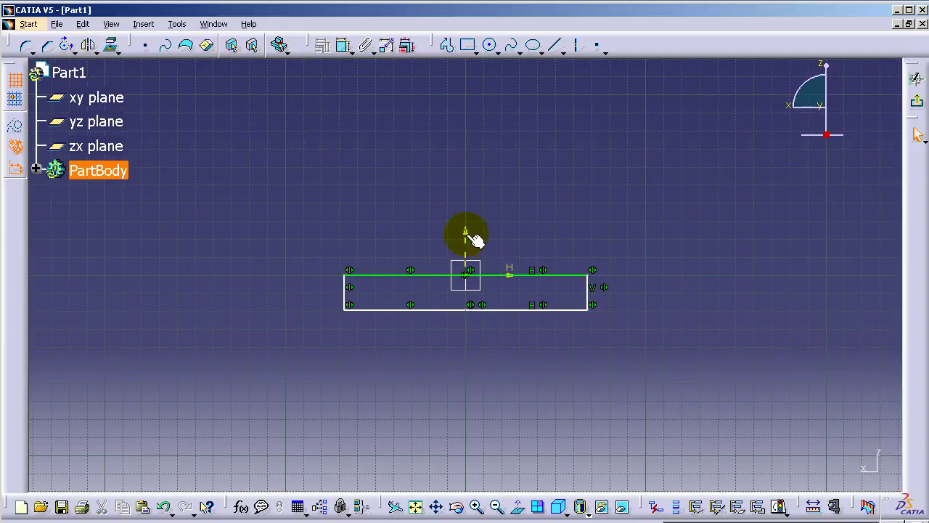
Draw an upright rectangle standing on the base and a circle inside it
click(468, 45)
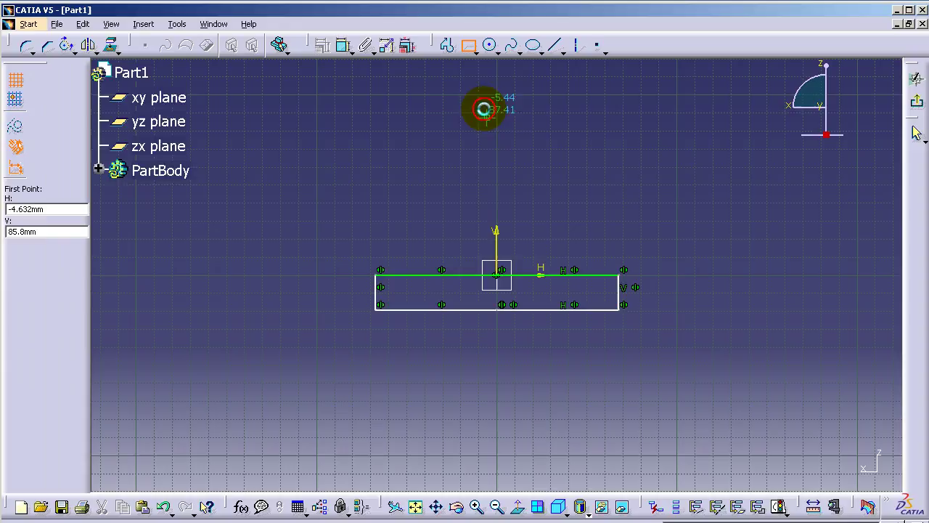
click(497, 274)
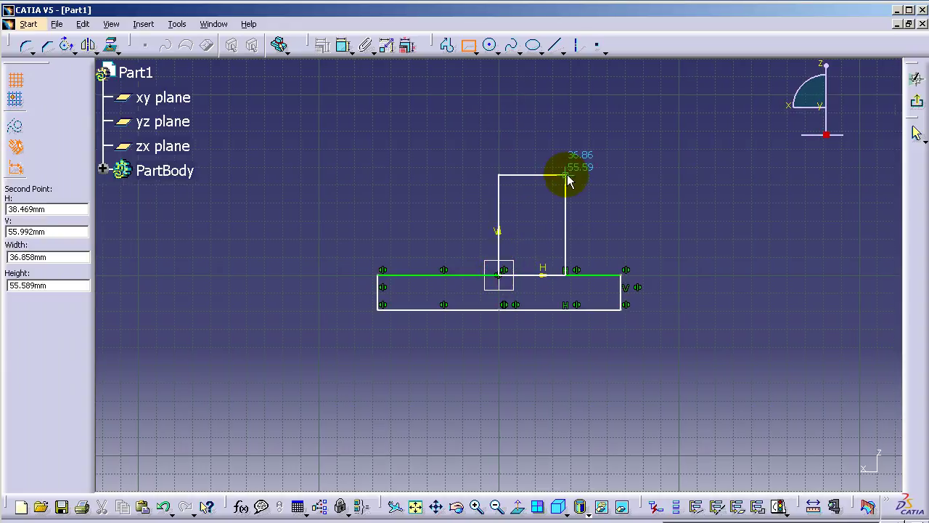
click(566, 141)
click(489, 45)
click(503, 205)
click(523, 197)
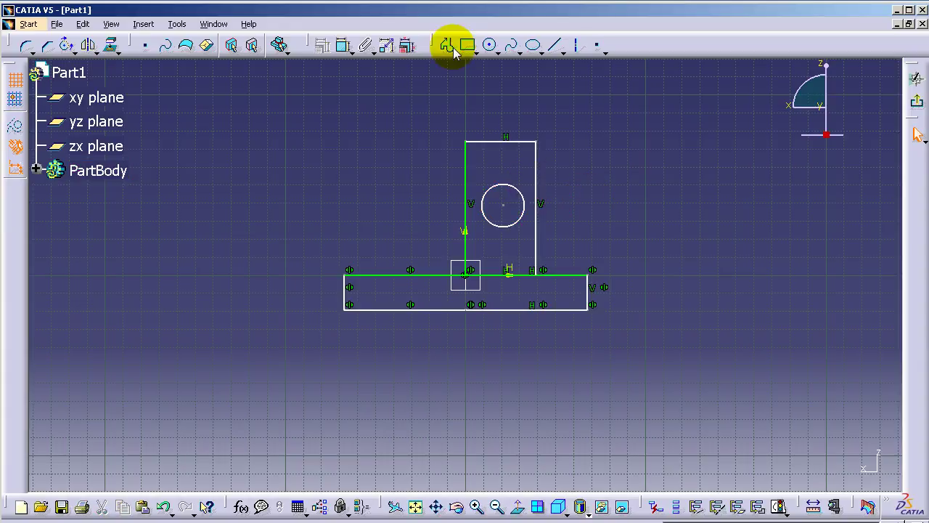
Dimension the base height, the 58.006 circle height and the 93.453 overall height
click(346, 46)
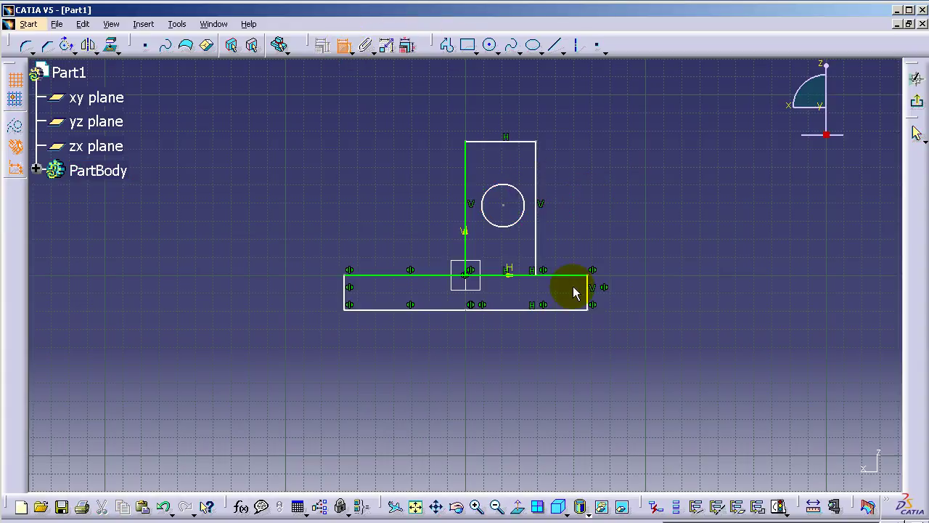
click(588, 296)
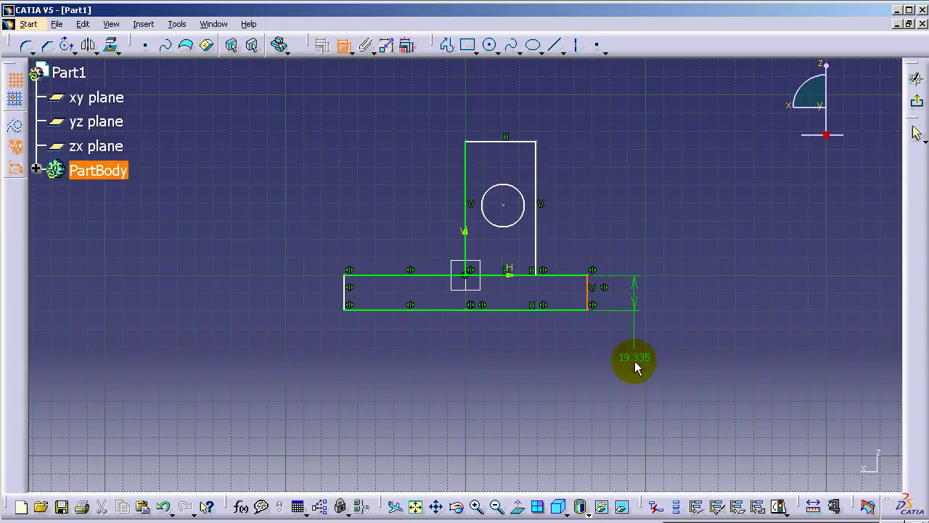
click(633, 361)
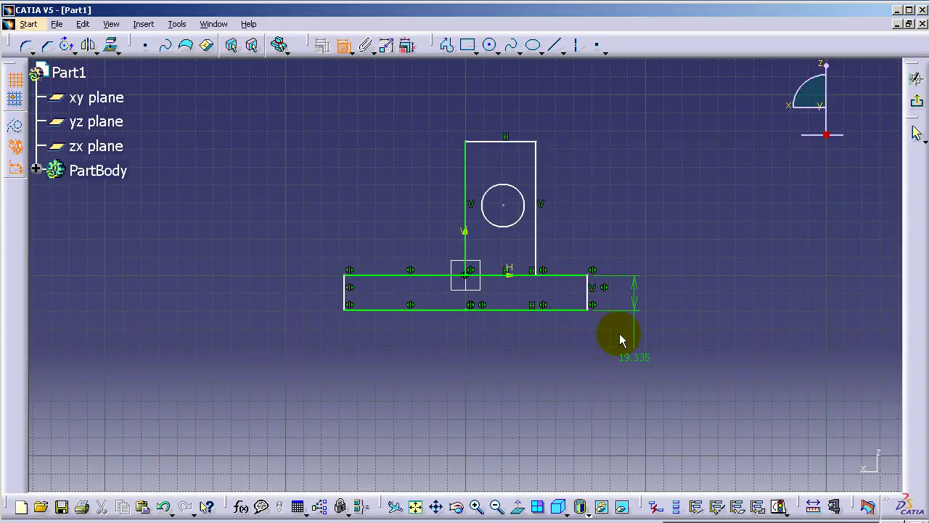
click(565, 311)
click(512, 209)
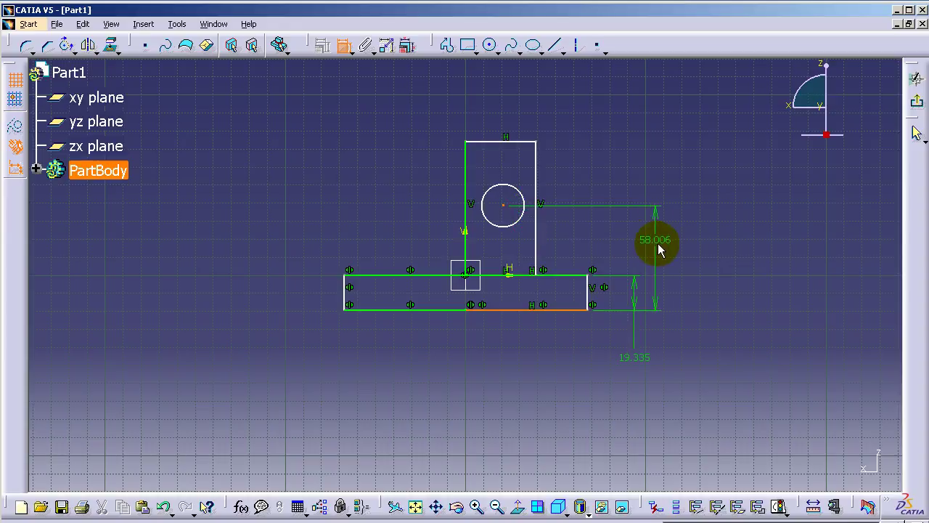
click(673, 247)
click(529, 141)
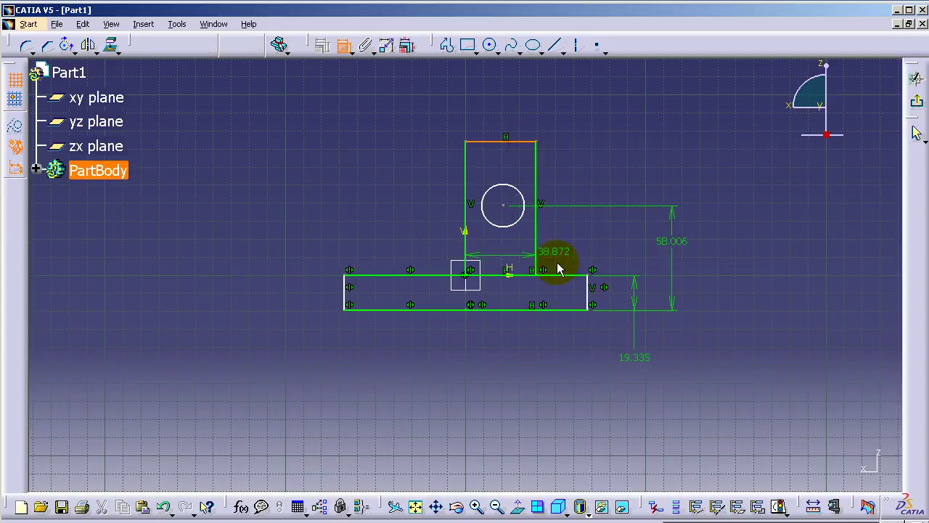
click(590, 309)
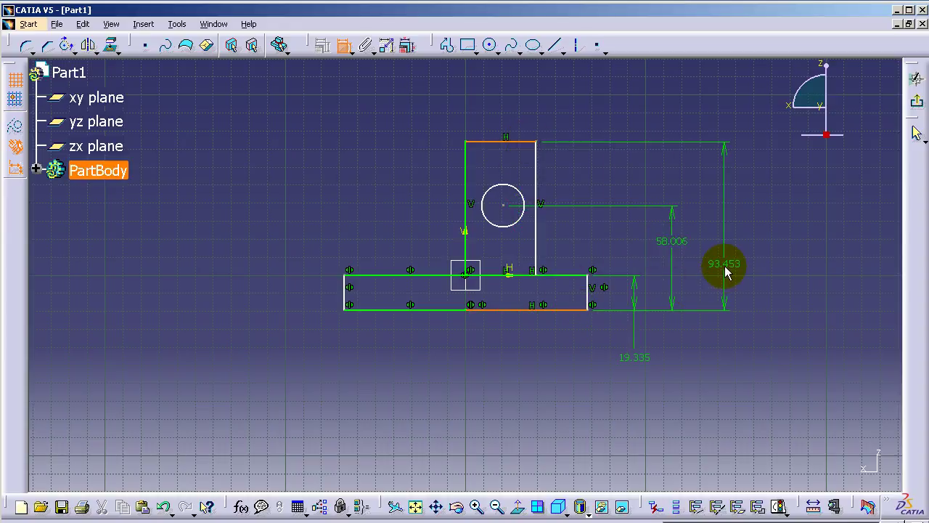
click(725, 267)
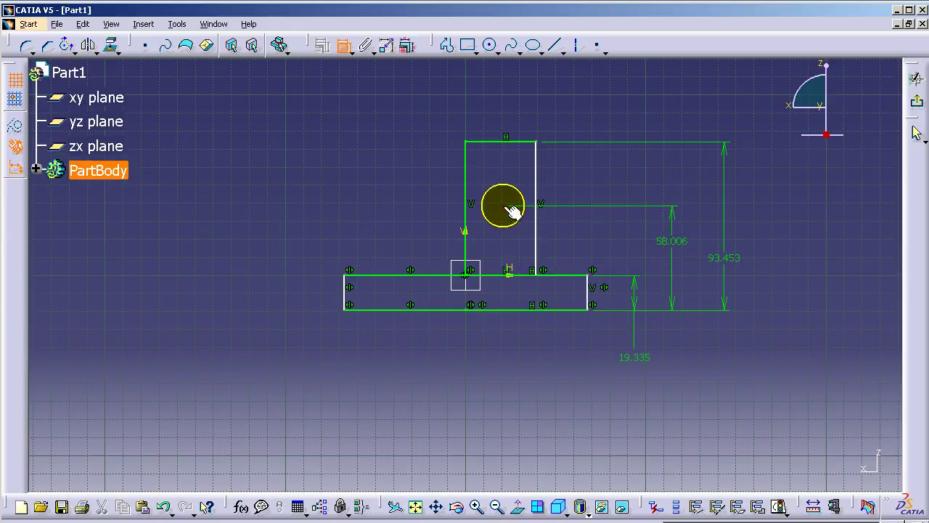
Dimension the 20.745 circle offset, 134.944 base width, 38.872 upright width and circle diameter
click(472, 208)
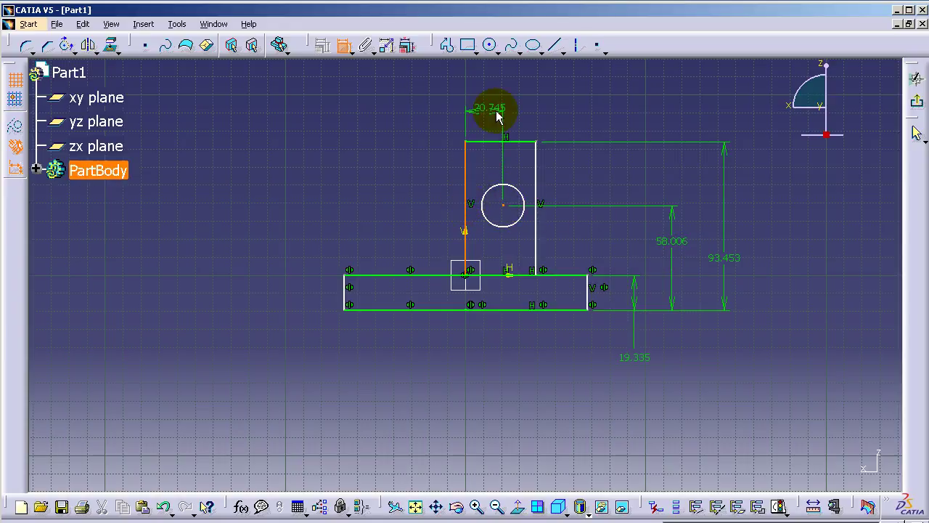
click(547, 99)
click(589, 291)
click(349, 291)
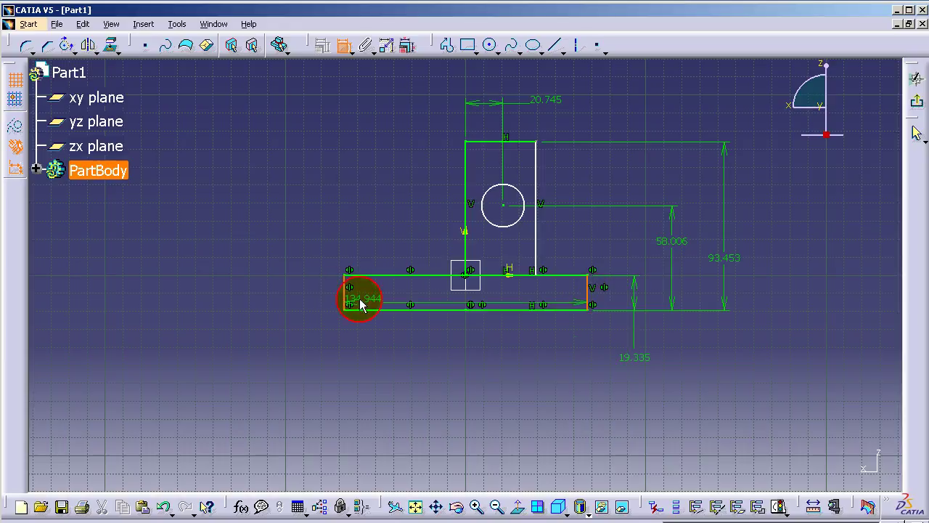
click(481, 374)
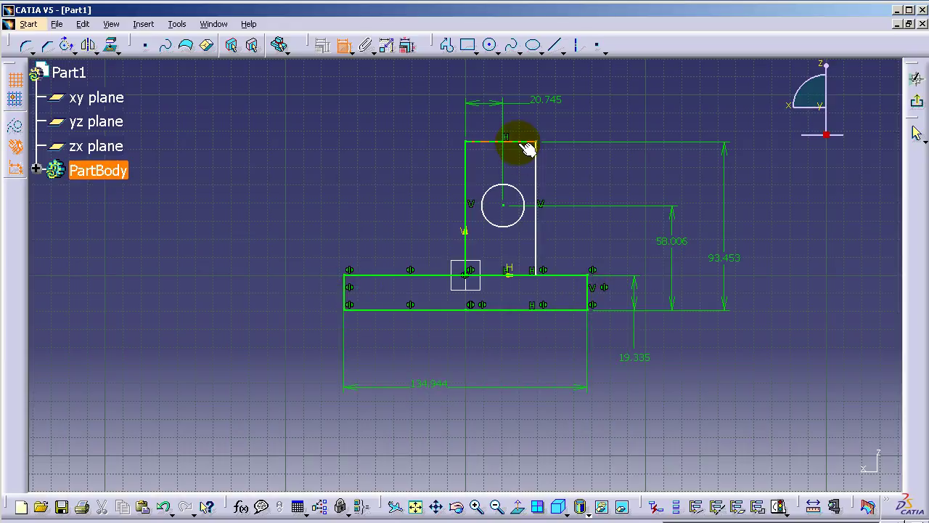
click(528, 89)
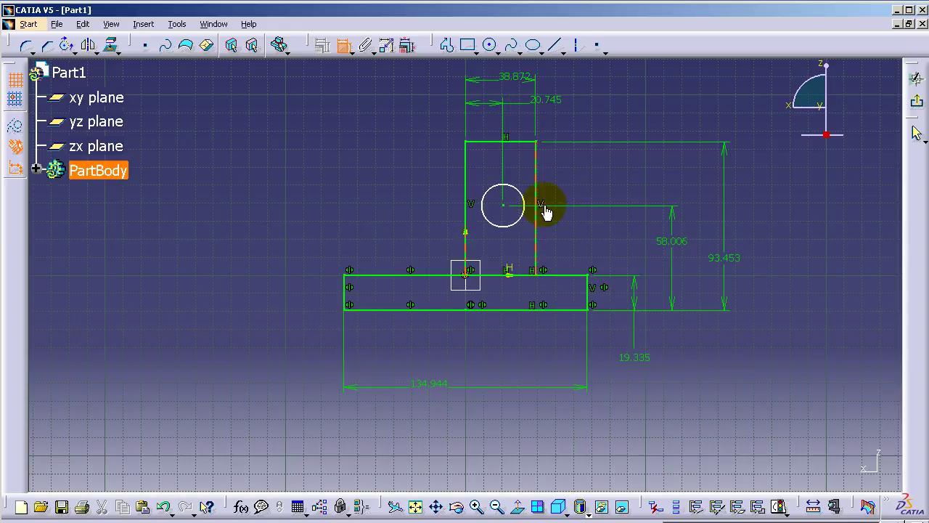
click(520, 220)
click(564, 245)
In Edit Multi-Constraint, set circle radius 25, upright width 20 and base width 112
click(407, 45)
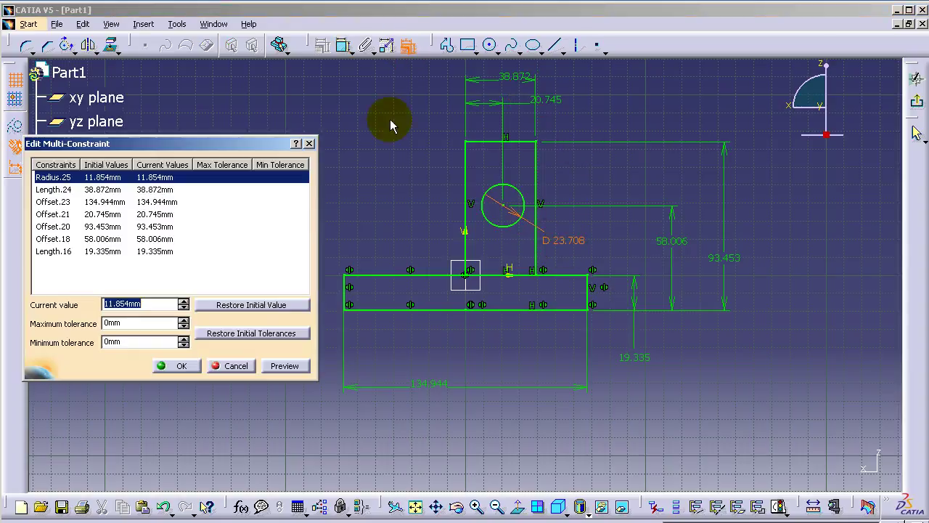
drag(214, 145, 225, 153)
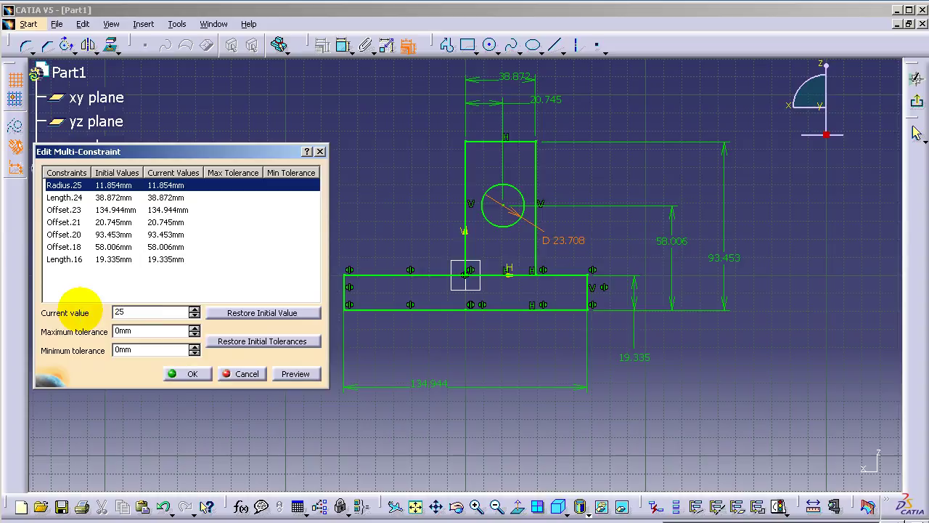
key(Return)
click(127, 202)
text(20)
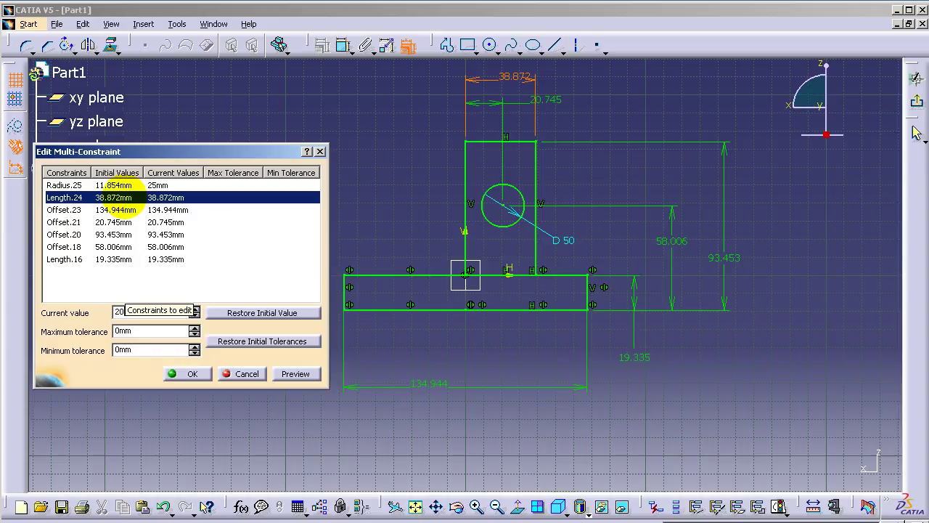
key(Return)
click(109, 210)
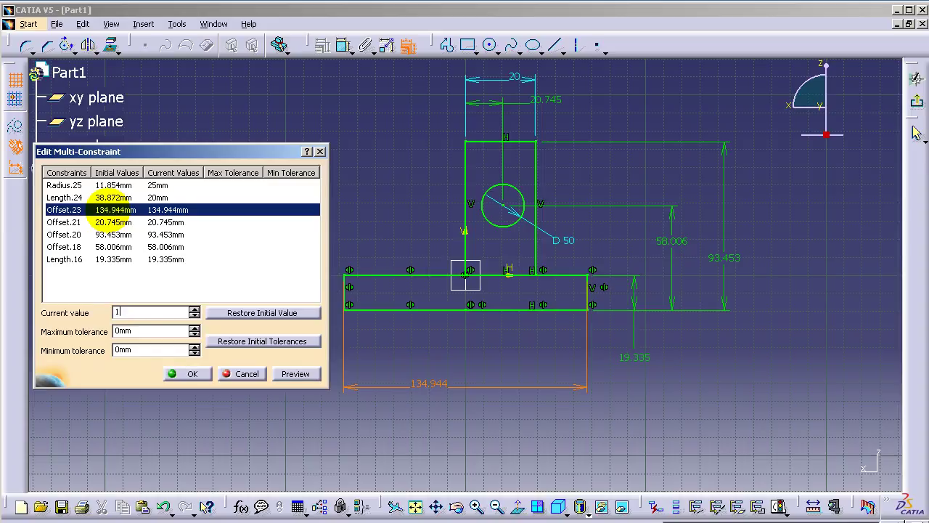
key(Return)
Set the circle offset to 18, overall height to 57 and circle height to 38
click(137, 222)
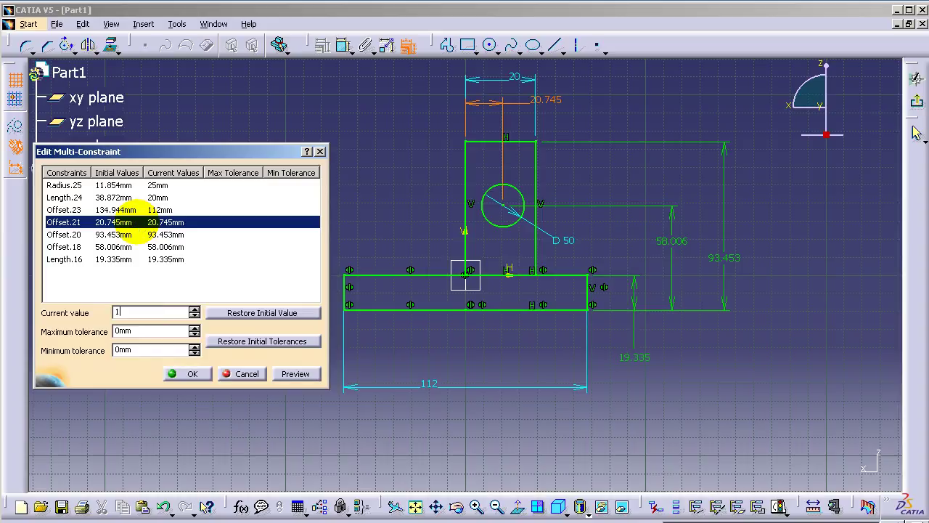
text(8)
key(Return)
click(118, 234)
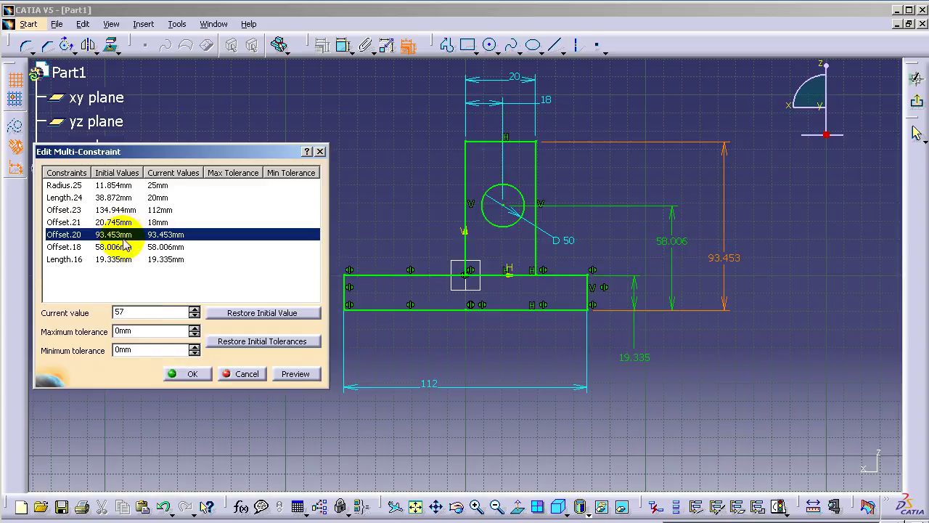
key(Return)
click(133, 246)
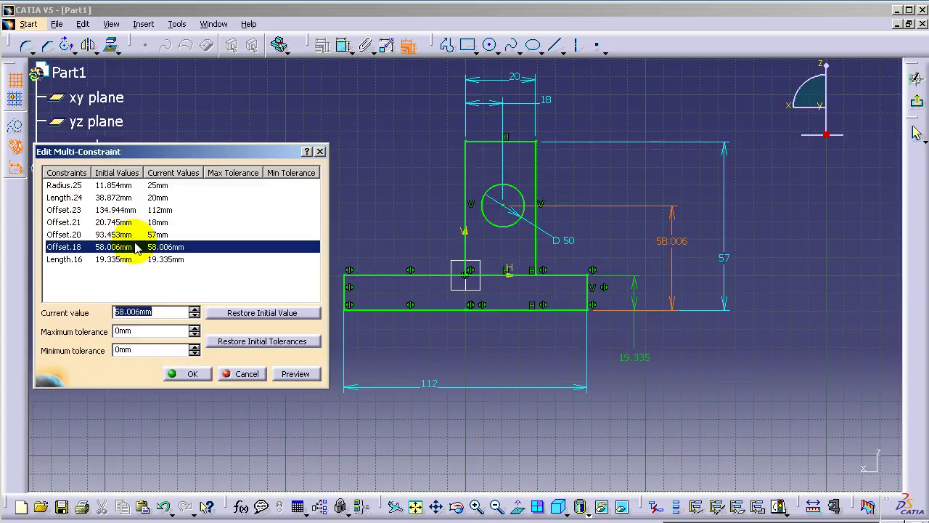
text(38)
key(Return)
click(130, 259)
text(15)
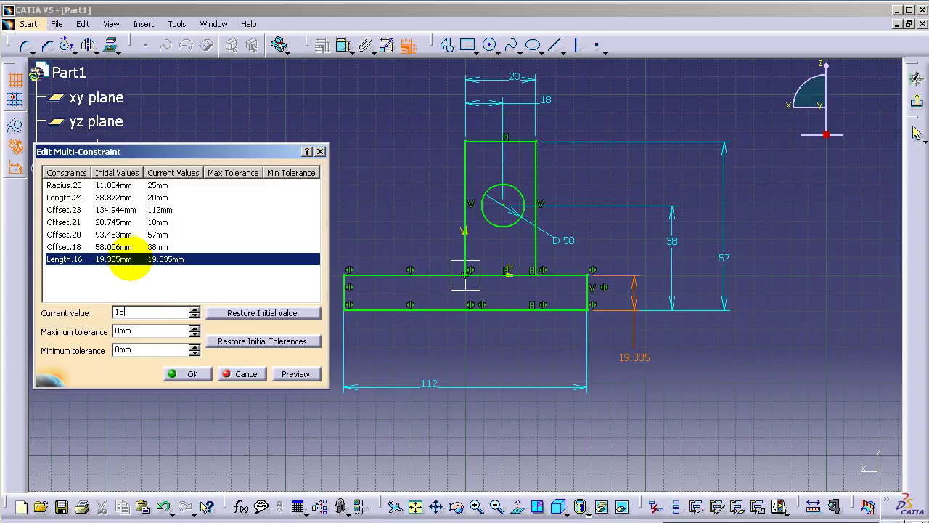
Apply base height 15, correct the circle diameter to 25, and reposition the 20 and 18 labels
click(196, 374)
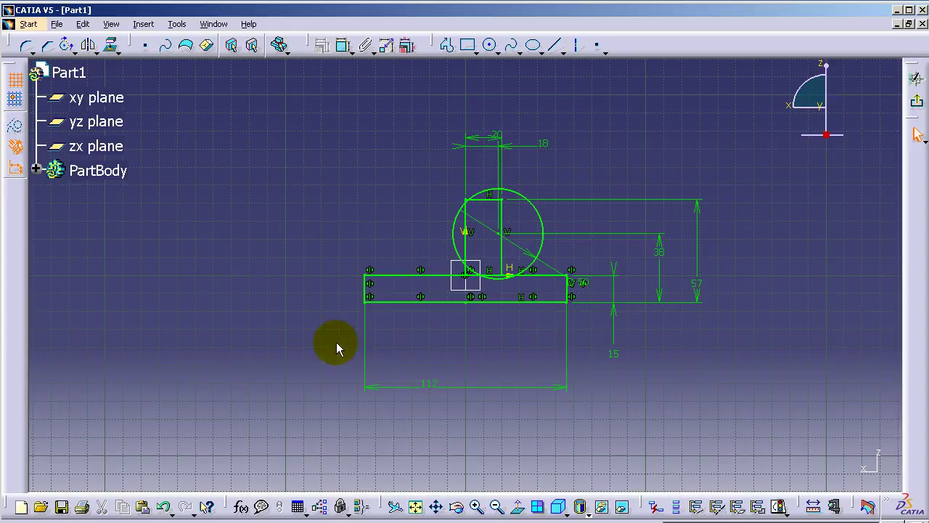
double_click(585, 283)
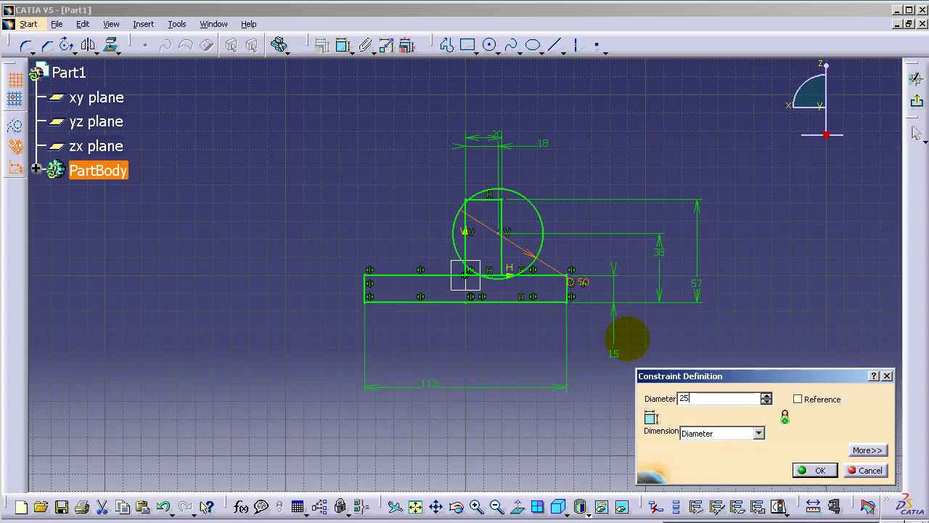
key(Return)
click(671, 362)
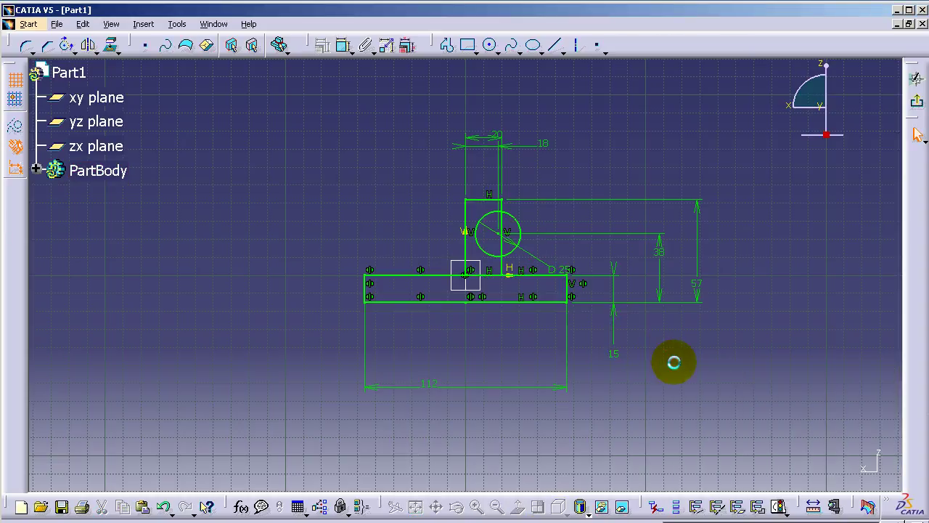
drag(496, 135, 470, 133)
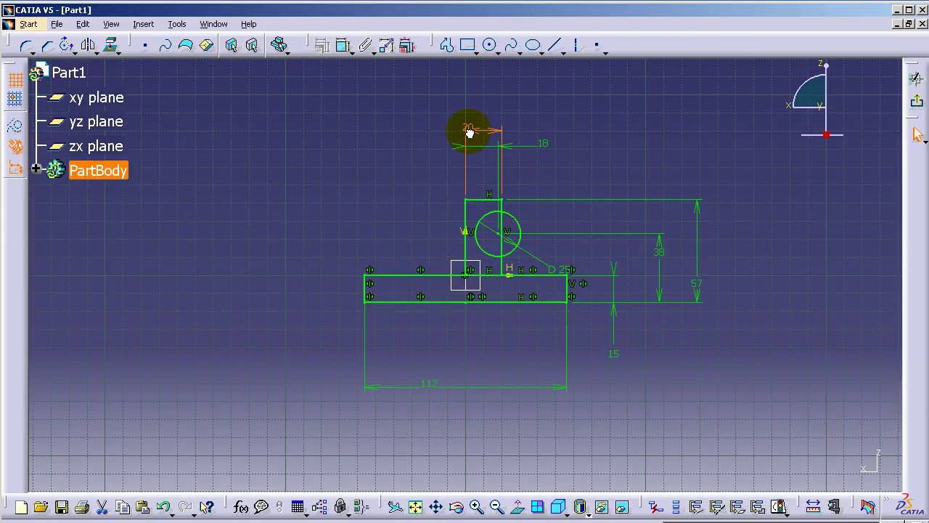
drag(543, 150, 460, 166)
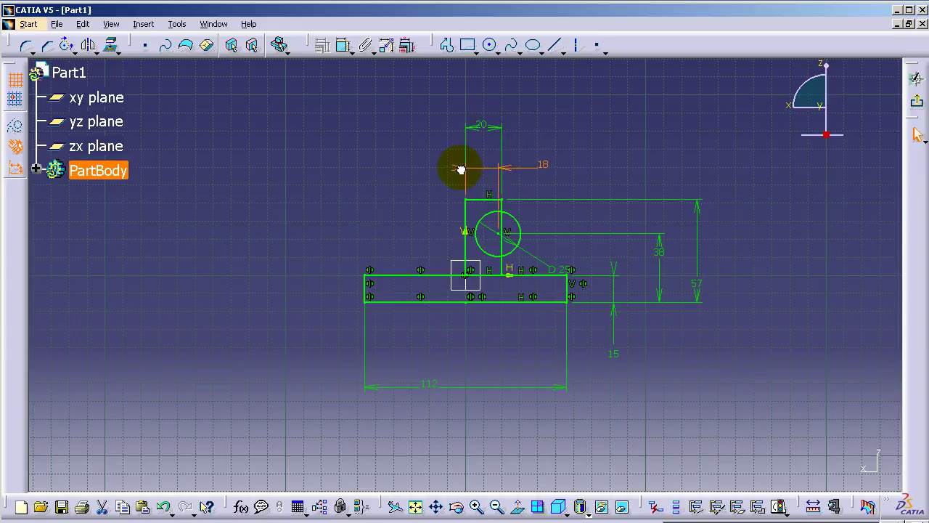
Leave the sketch and fit the whole part into the 3D view
click(916, 100)
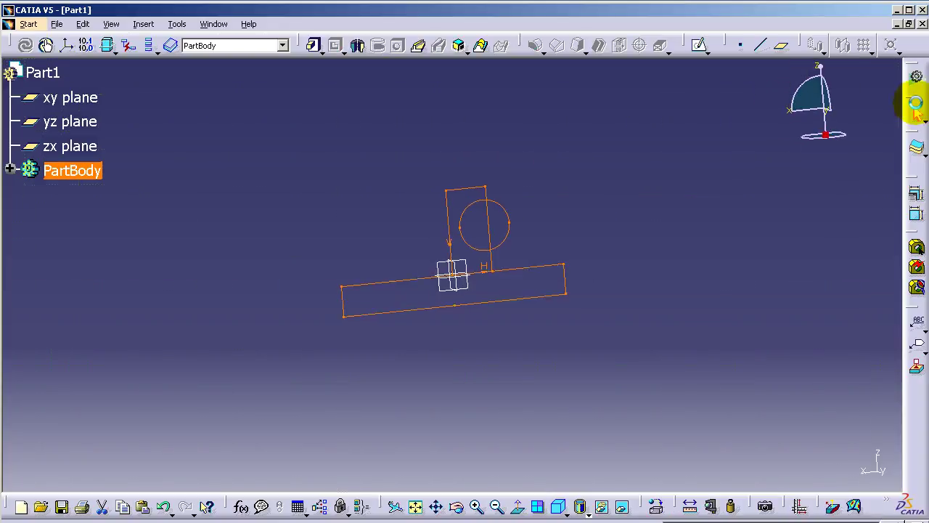
click(754, 198)
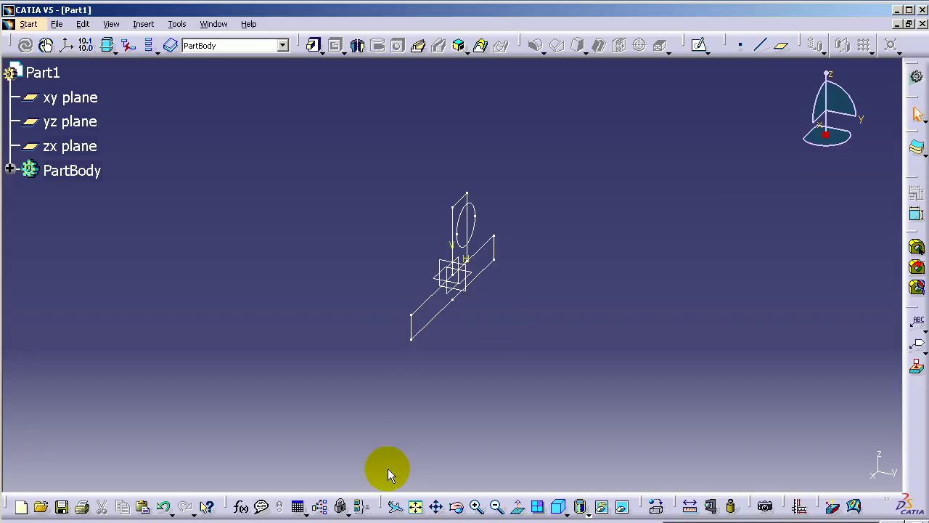
click(412, 507)
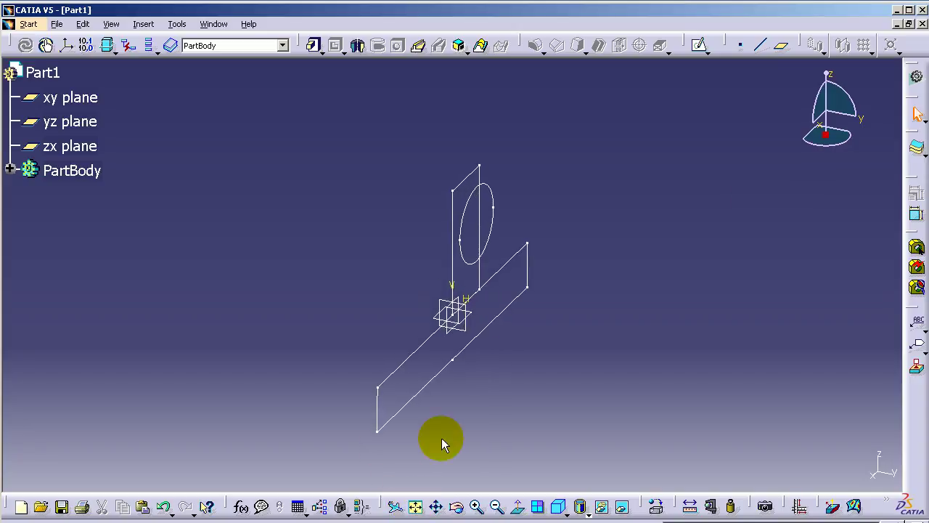
Pad the base rectangle with mirrored extent 74/2, making a block 37 mm each side
click(322, 56)
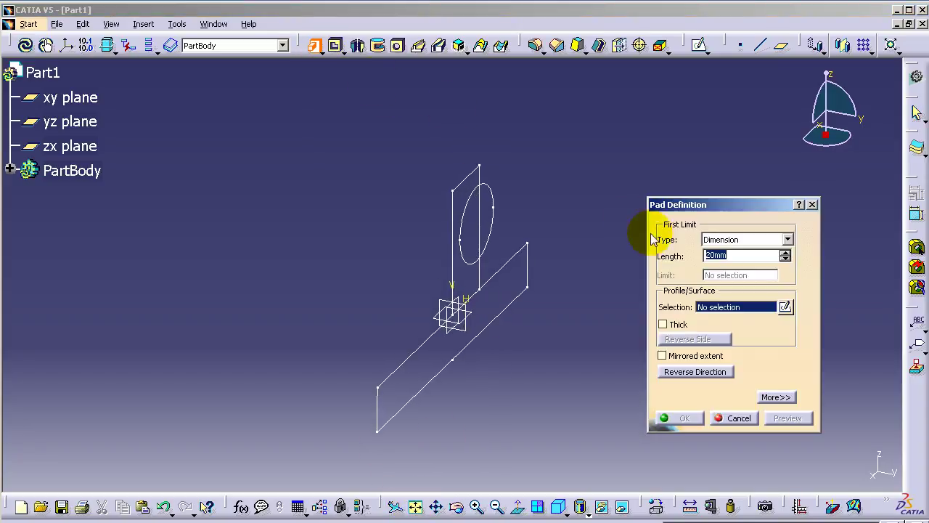
right_click(730, 309)
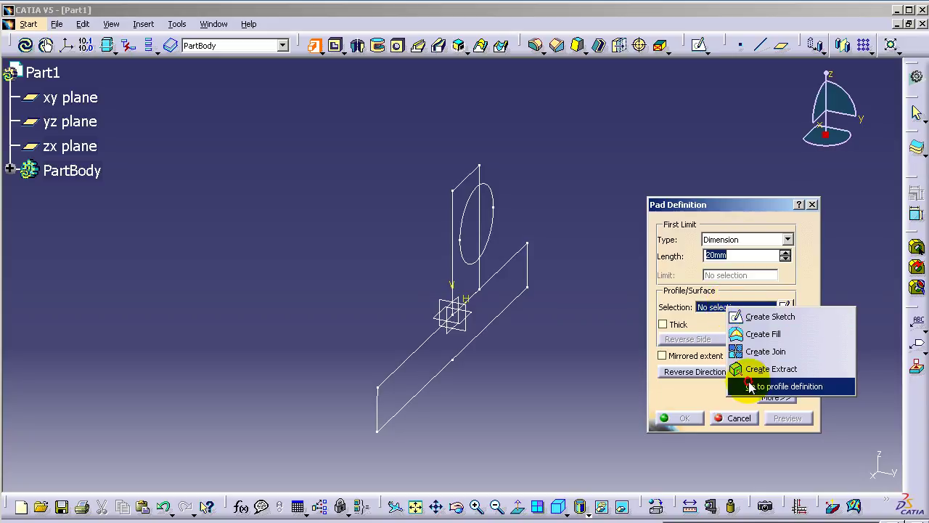
click(734, 385)
click(516, 310)
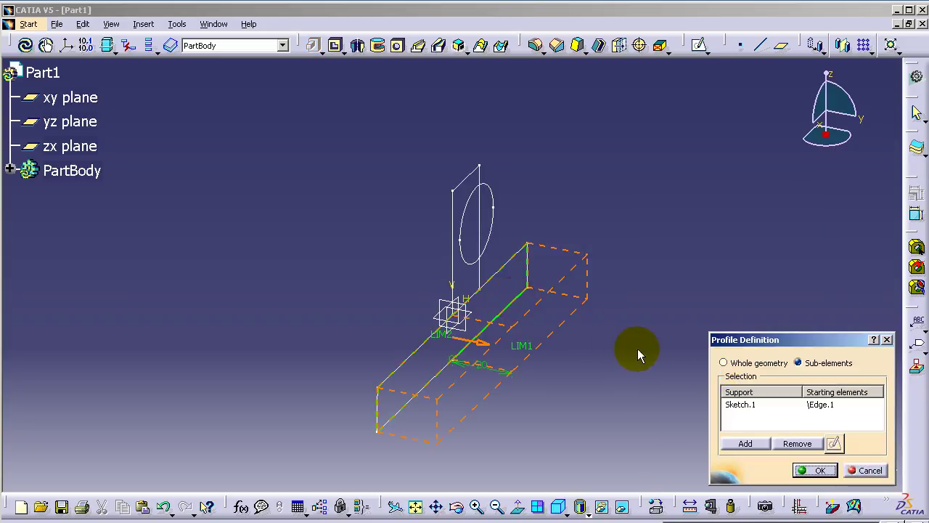
click(808, 470)
click(661, 355)
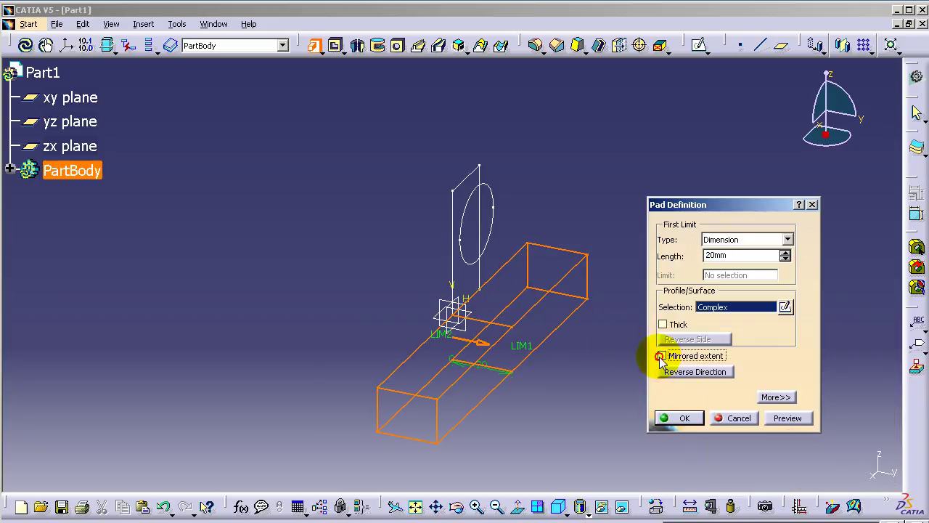
drag(731, 255, 680, 255)
text(74/2)
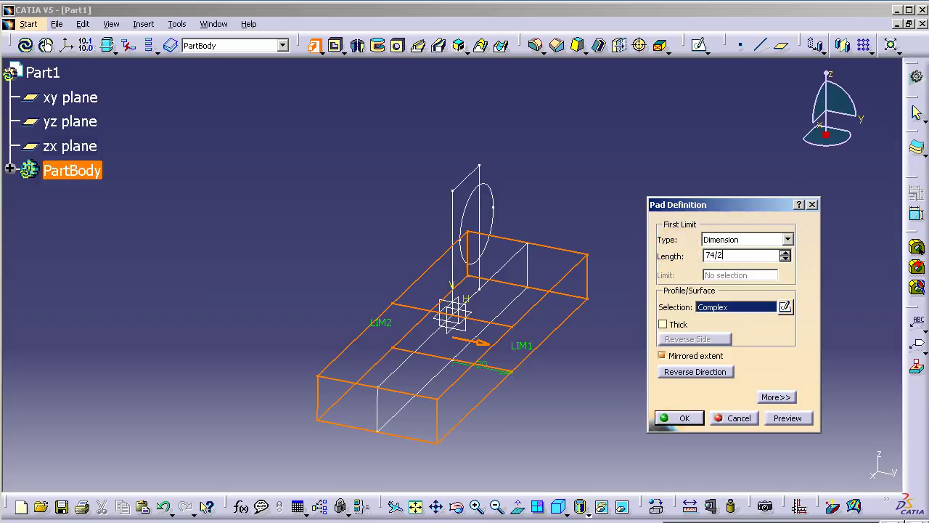
click(783, 424)
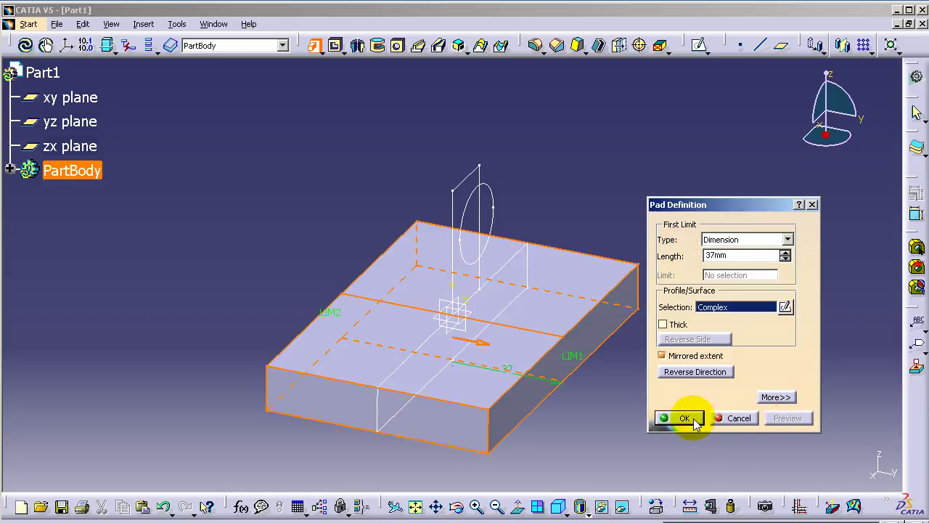
click(685, 418)
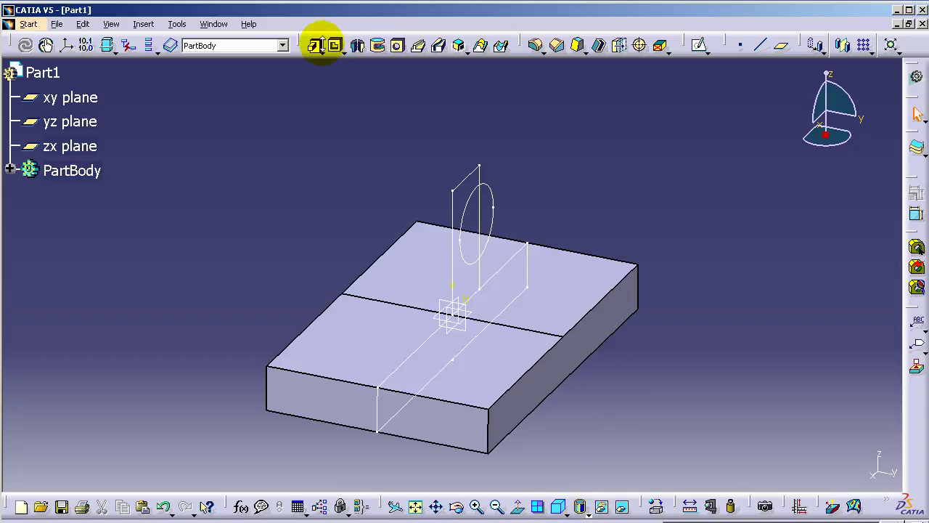
click(355, 46)
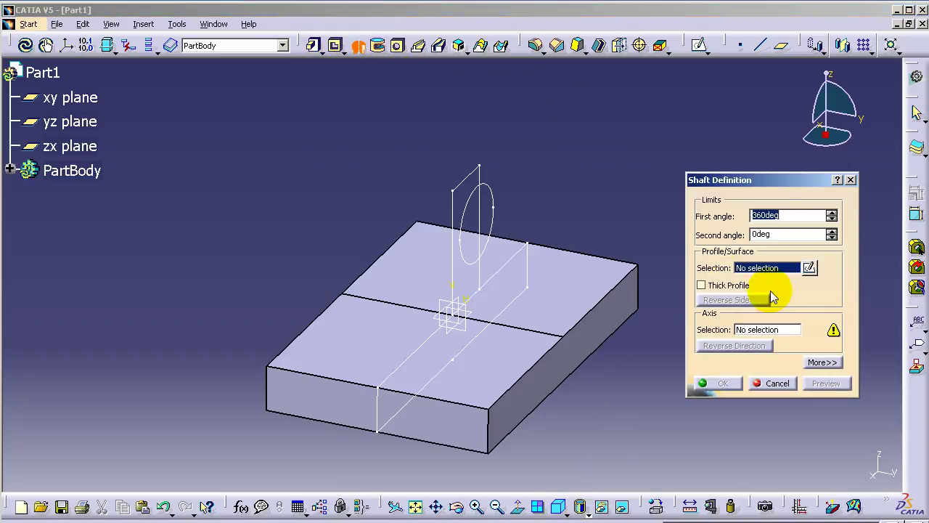
Revolve the upright rectangle 360° about its vertical line into a standing cylinder
right_click(784, 274)
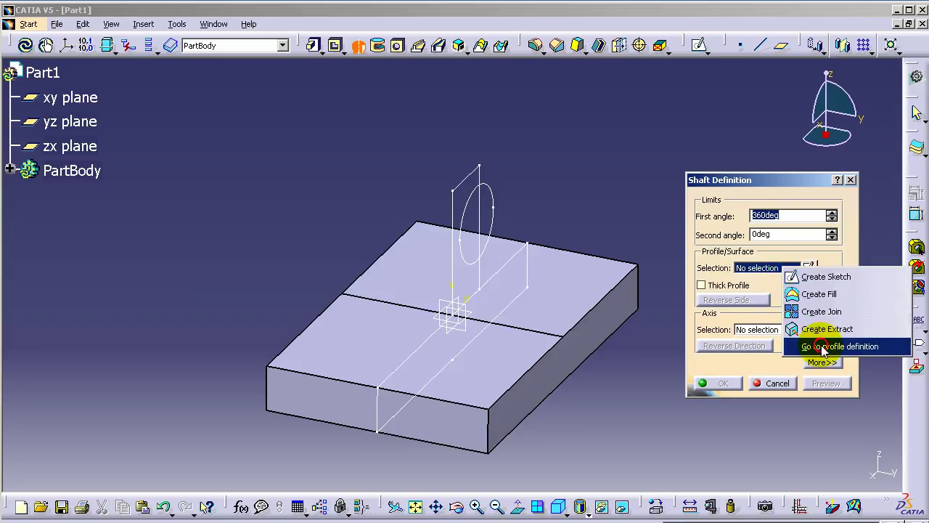
click(822, 347)
click(479, 267)
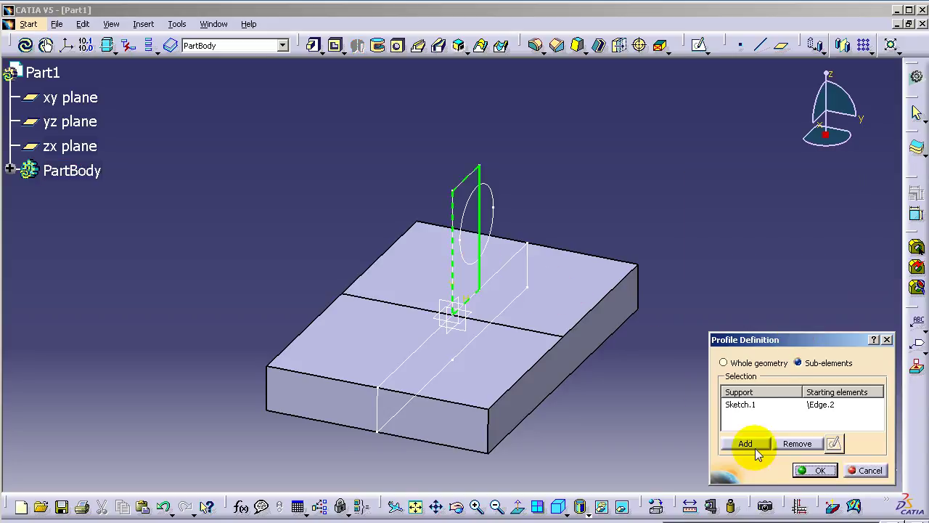
click(814, 469)
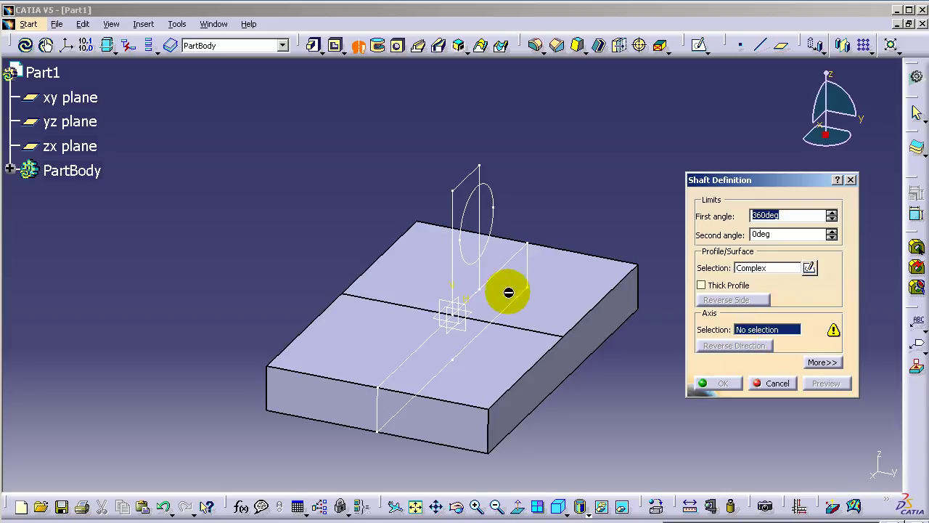
click(452, 269)
click(722, 382)
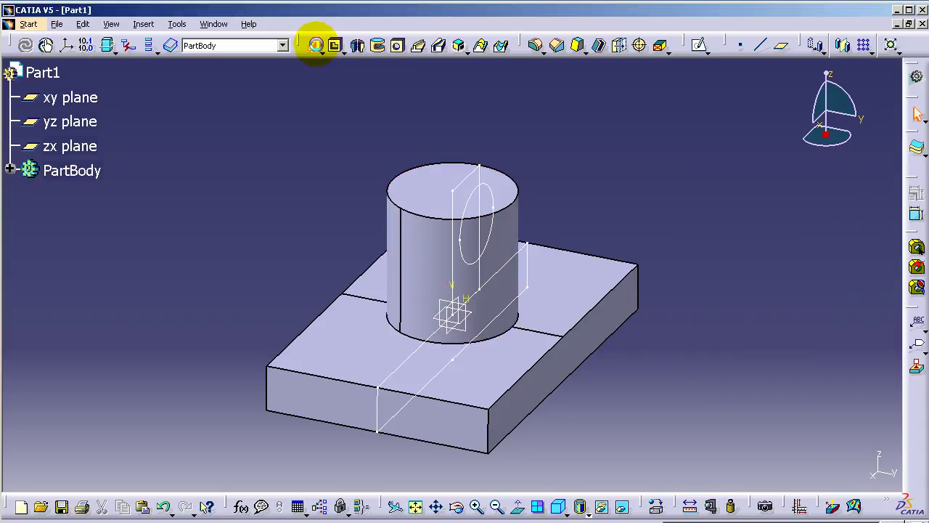
Try padding the whole sketch, dismiss the self-intersection error, and cancel the pad
click(316, 45)
click(483, 175)
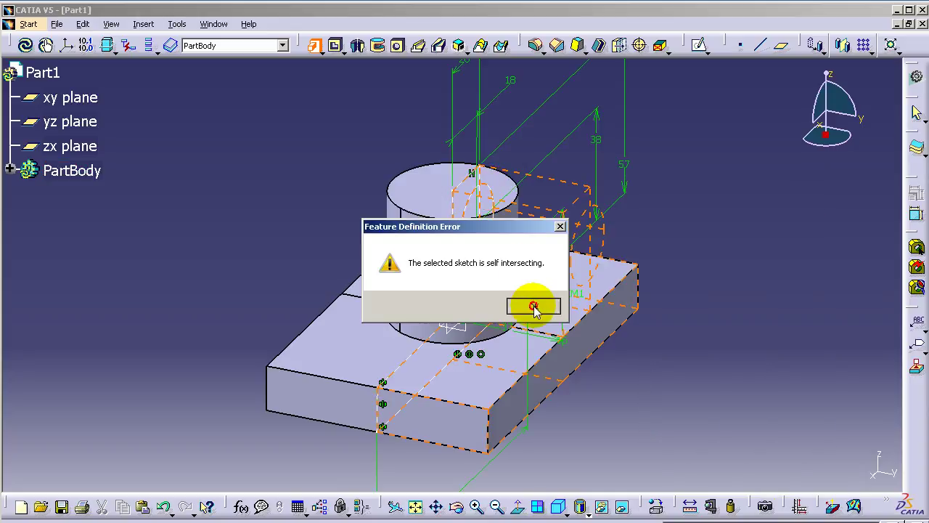
click(534, 307)
click(736, 417)
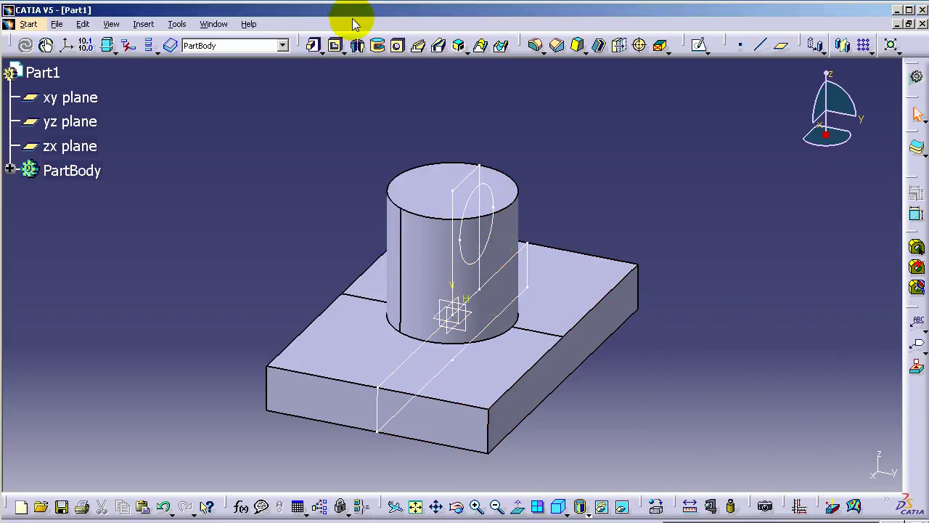
Pad the circle with mirrored extent 84/2, giving a horizontal cylinder 42 mm each side
click(319, 45)
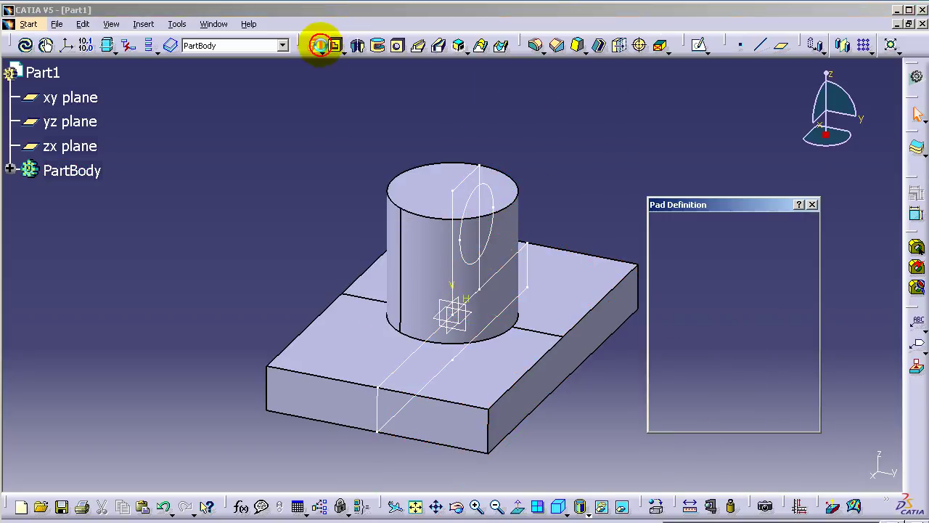
right_click(698, 307)
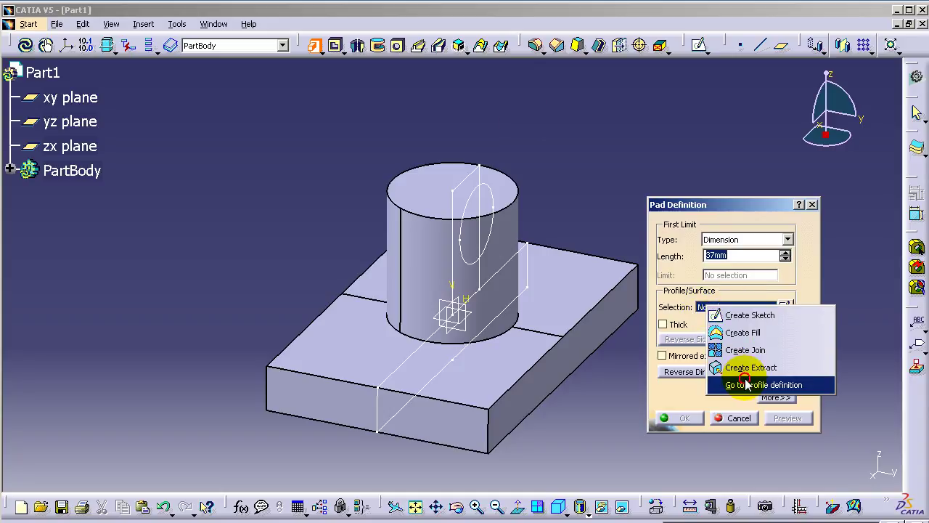
click(746, 382)
click(493, 228)
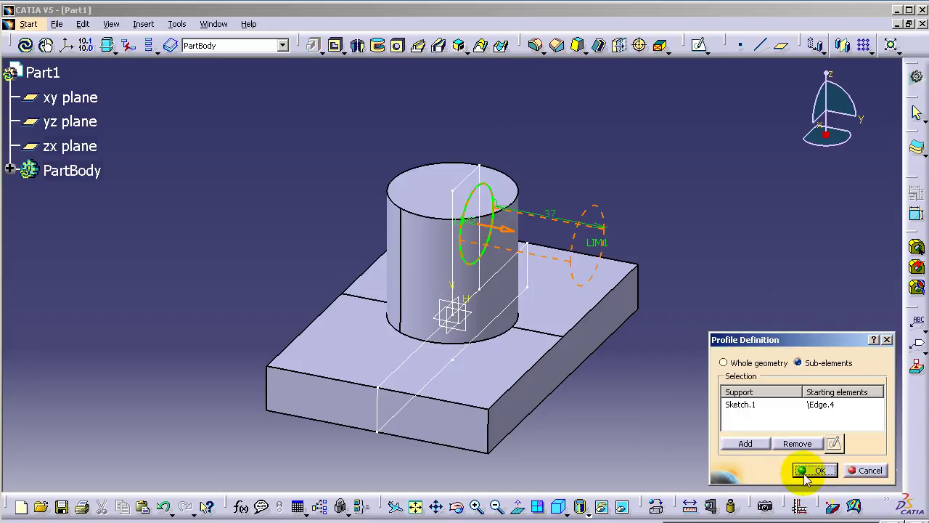
click(814, 470)
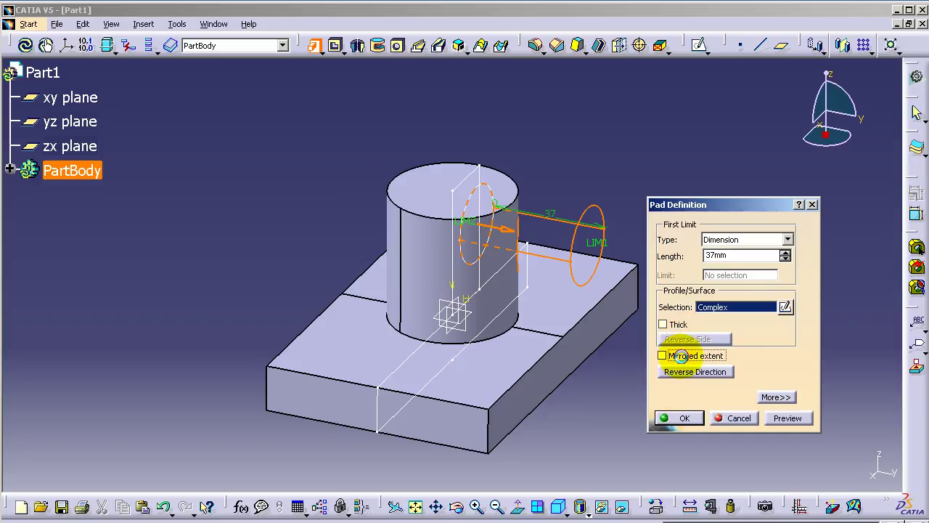
click(681, 356)
drag(735, 257, 691, 258)
text(84/2)
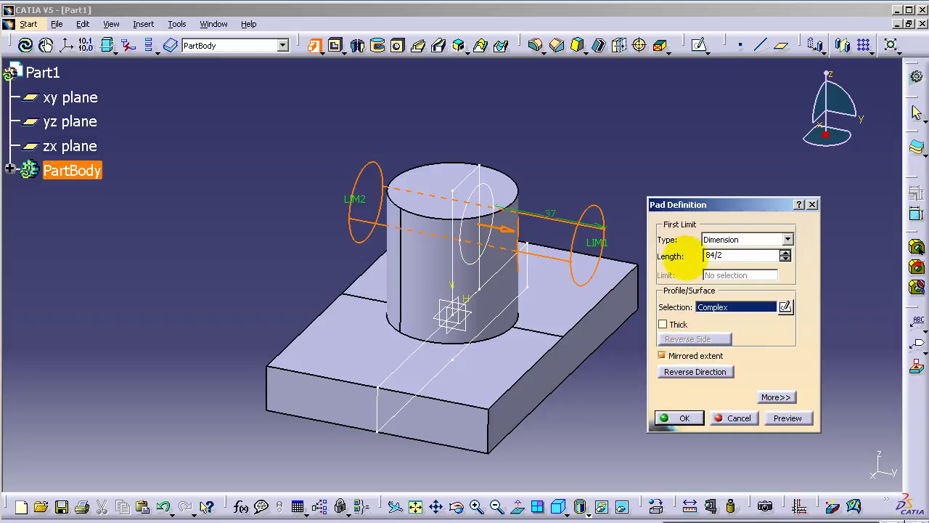
click(786, 420)
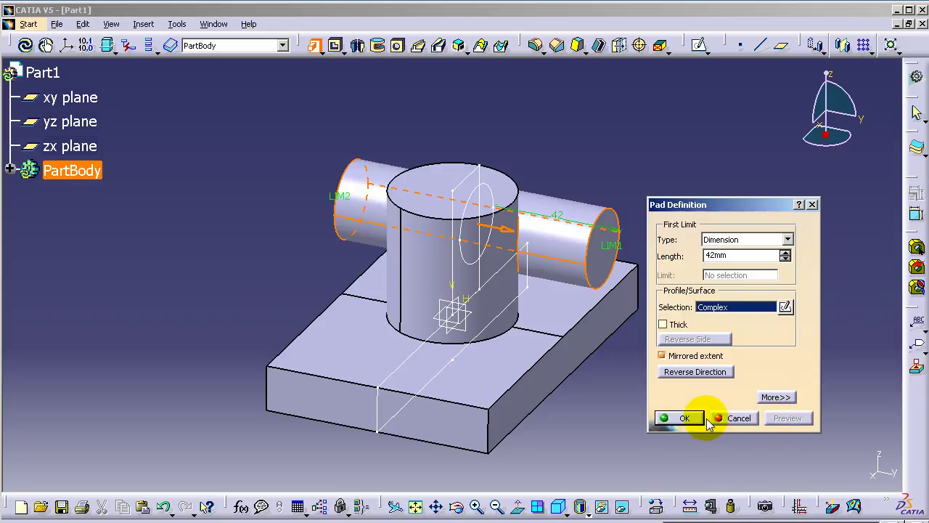
click(681, 418)
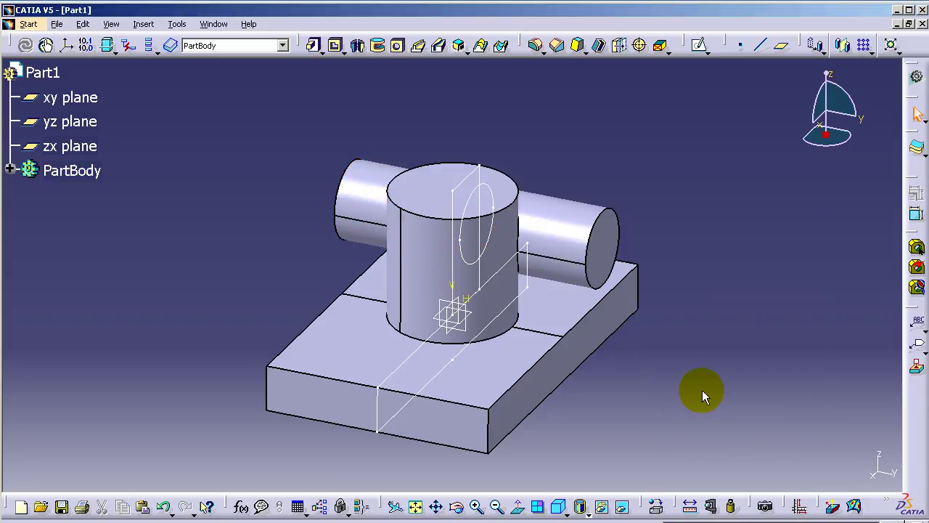
click(535, 46)
text(12)
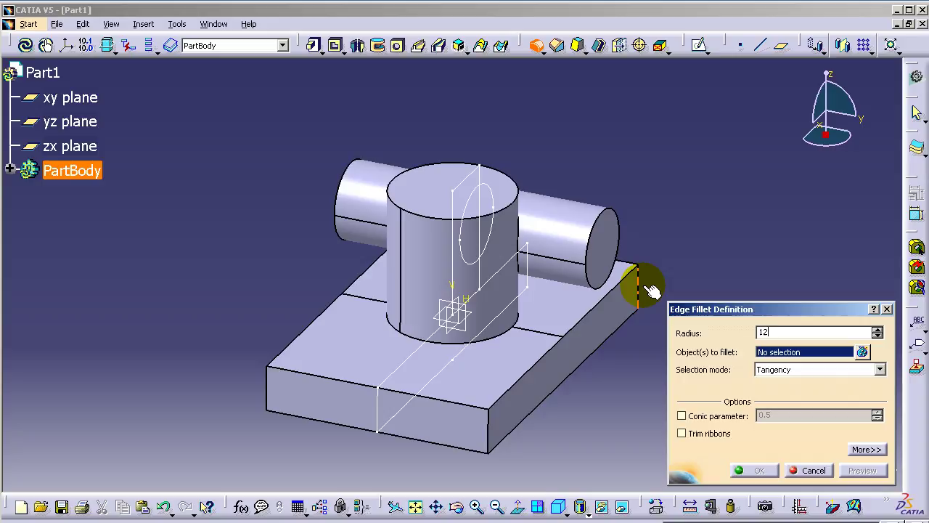
Fillet the base block's four vertical corner edges with a 12 mm radius
click(630, 287)
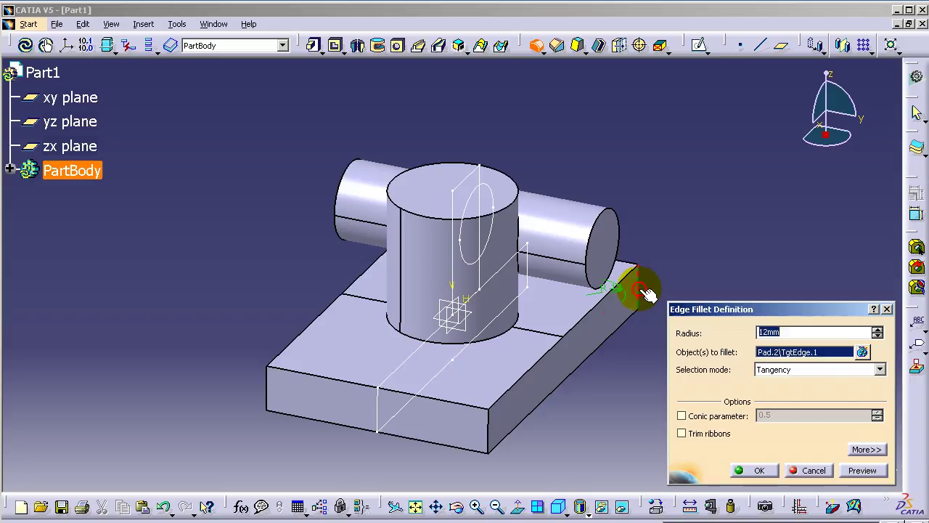
click(490, 430)
click(266, 400)
middle_drag(232, 352, 394, 365)
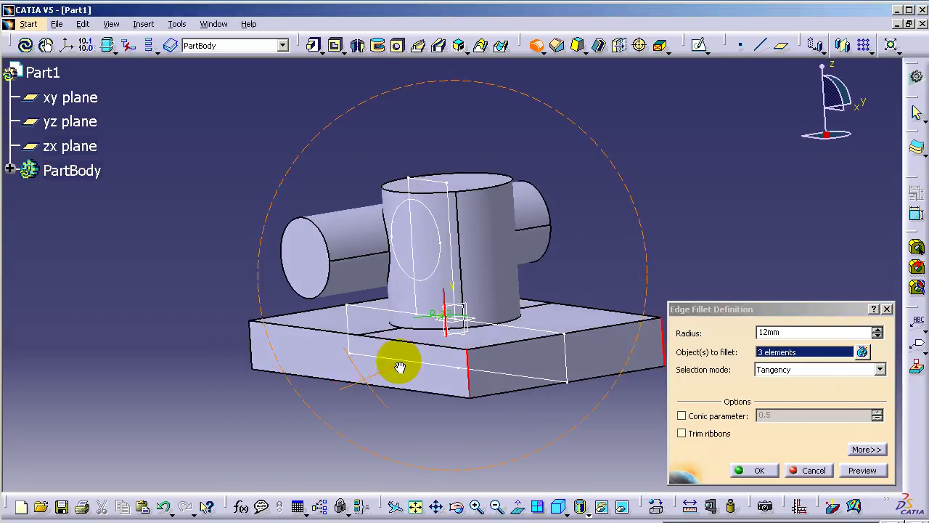
click(248, 354)
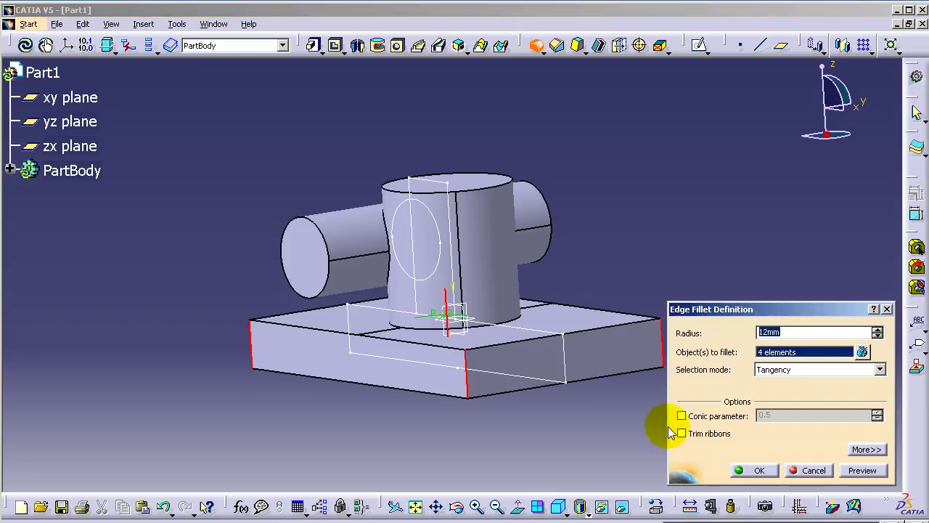
click(751, 469)
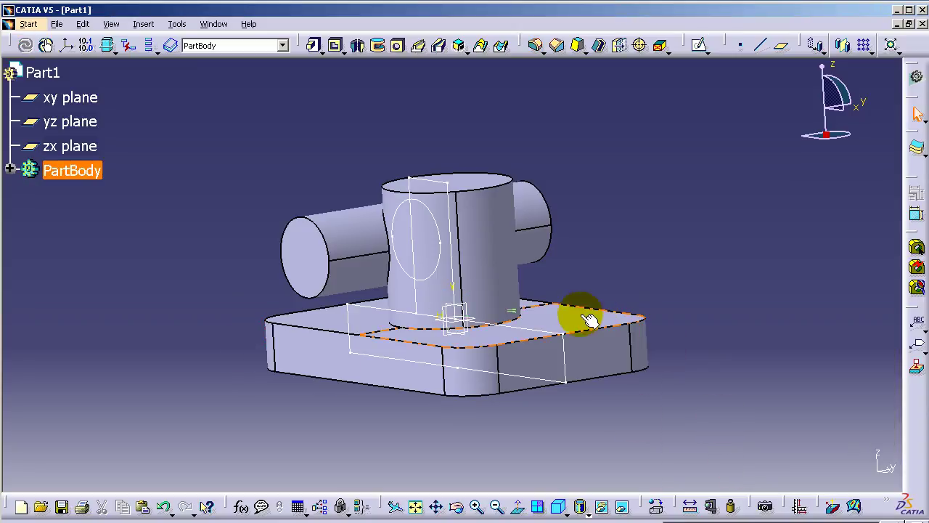
click(697, 45)
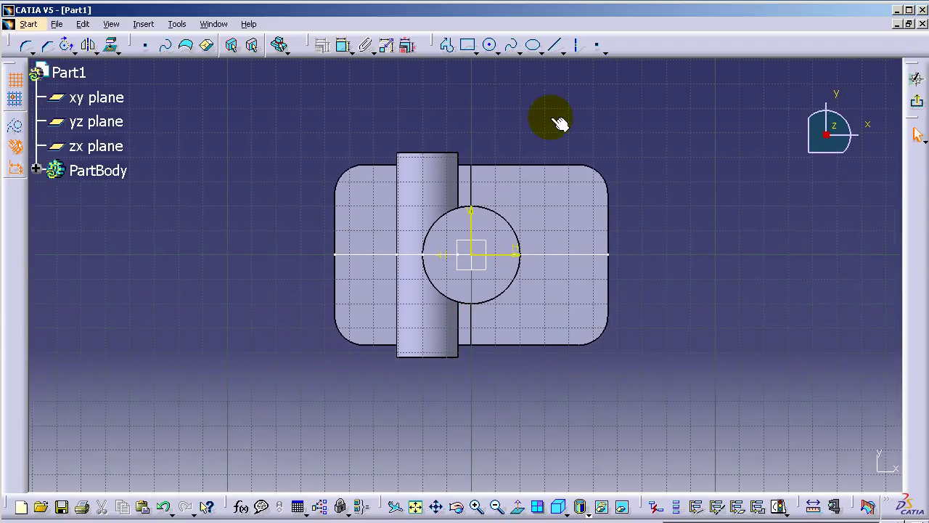
On the base's top face, draw four circles, one near each rounded corner
click(491, 50)
click(636, 141)
click(652, 131)
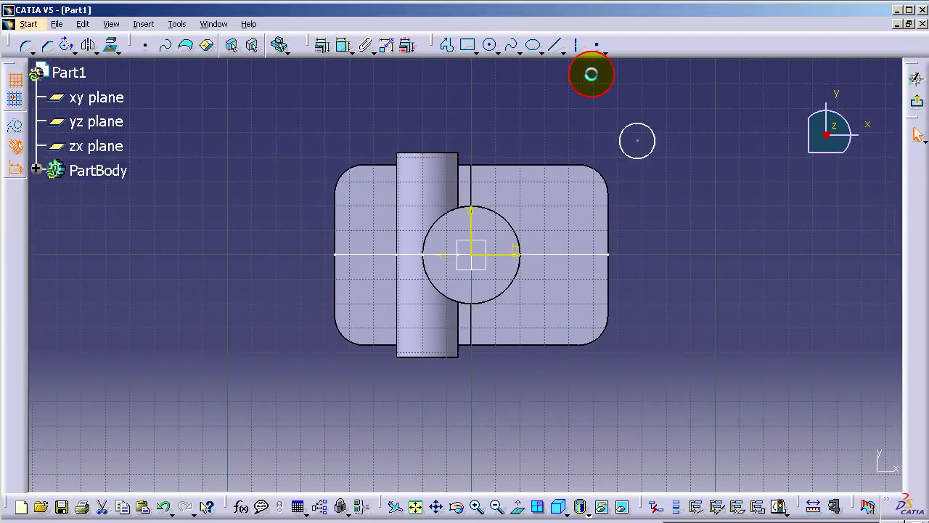
click(490, 49)
click(713, 394)
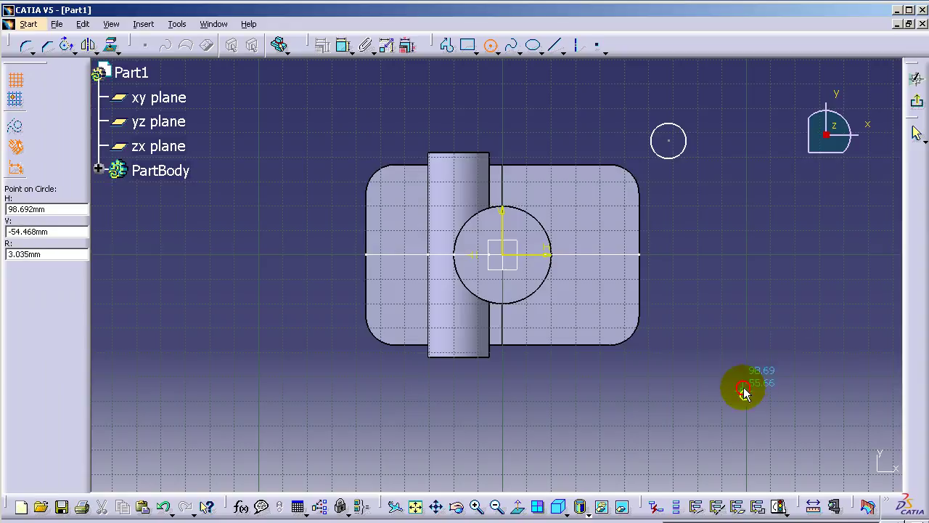
click(740, 381)
click(489, 45)
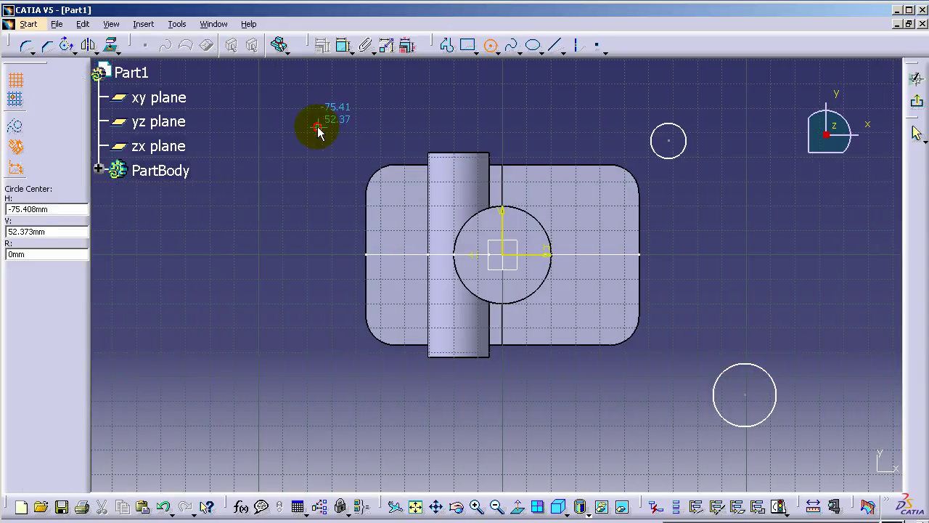
click(288, 126)
click(305, 109)
click(489, 48)
click(222, 403)
click(247, 395)
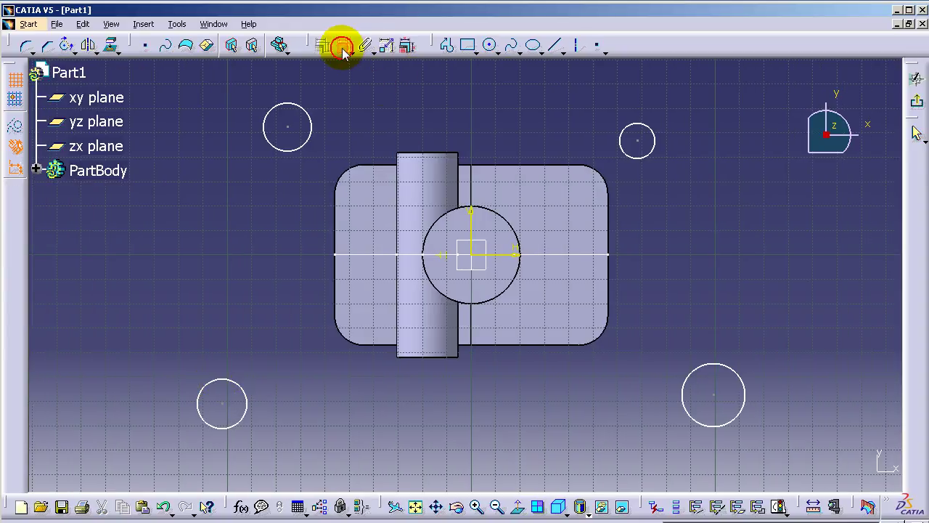
Make the upper-right and lower-right circles concentric with their corner fillet arcs
click(638, 158)
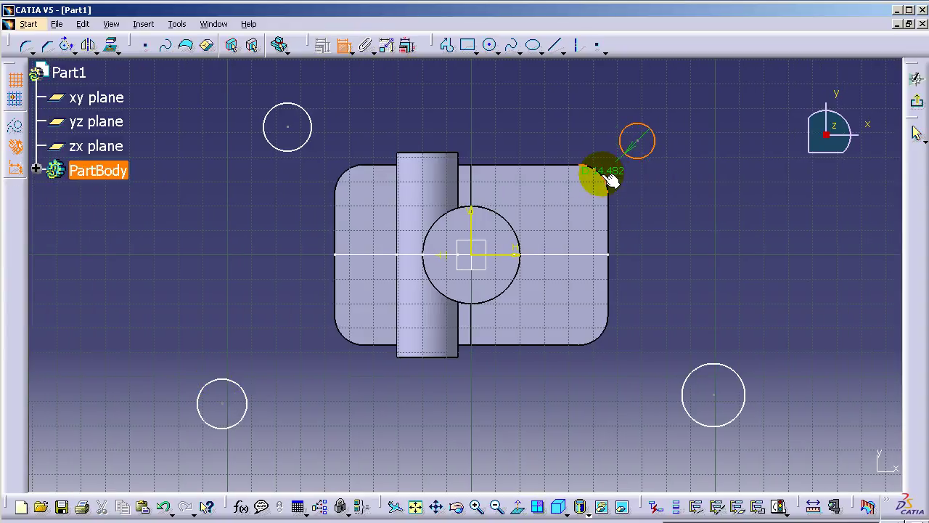
right_click(662, 195)
click(703, 319)
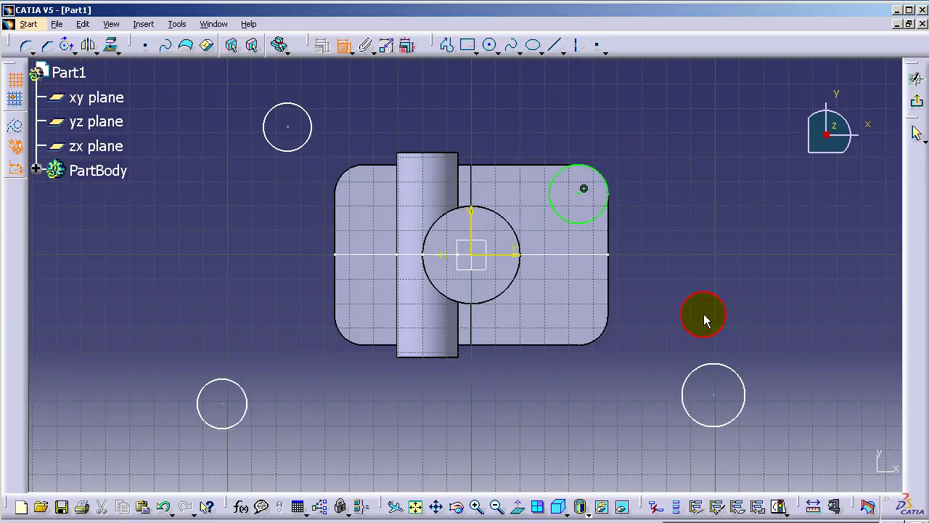
click(601, 335)
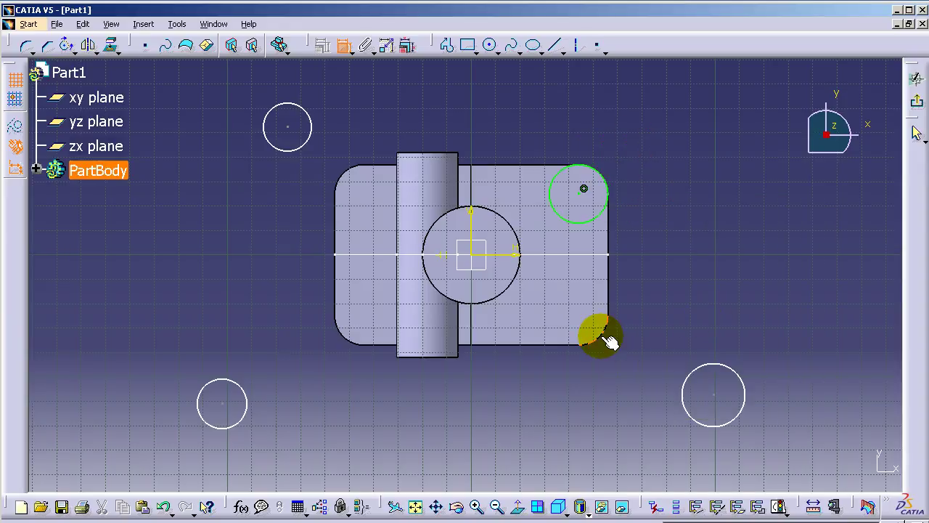
right_click(696, 374)
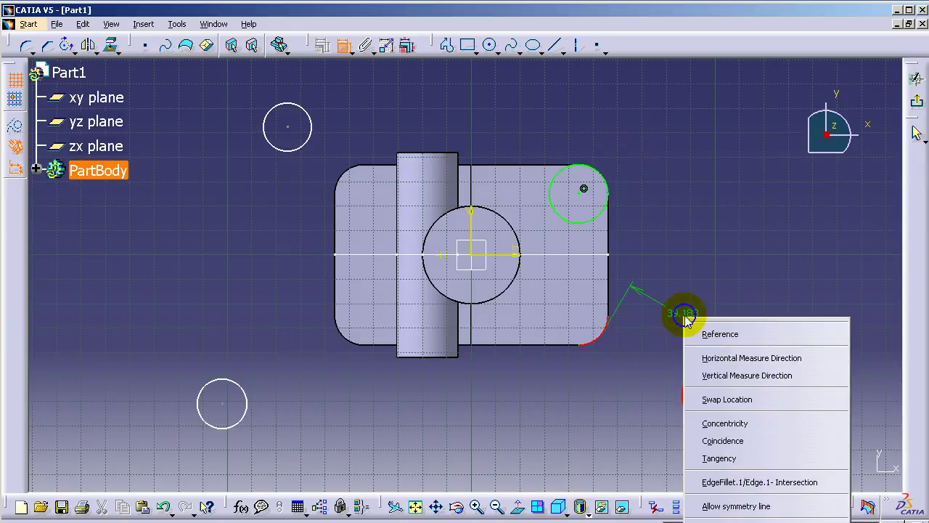
click(734, 440)
Make the lower-left and upper-left circles concentric with their corner arcs, then exit the sketch
click(241, 387)
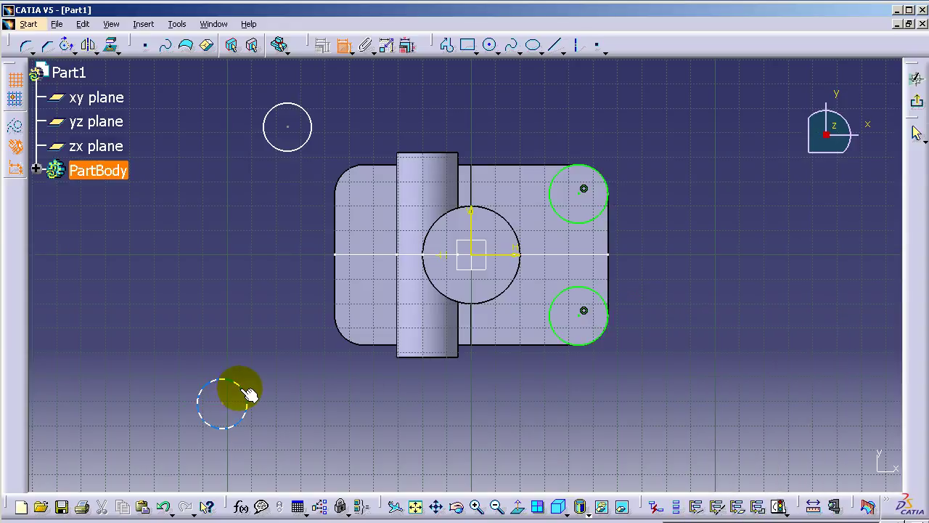
click(338, 328)
right_click(290, 311)
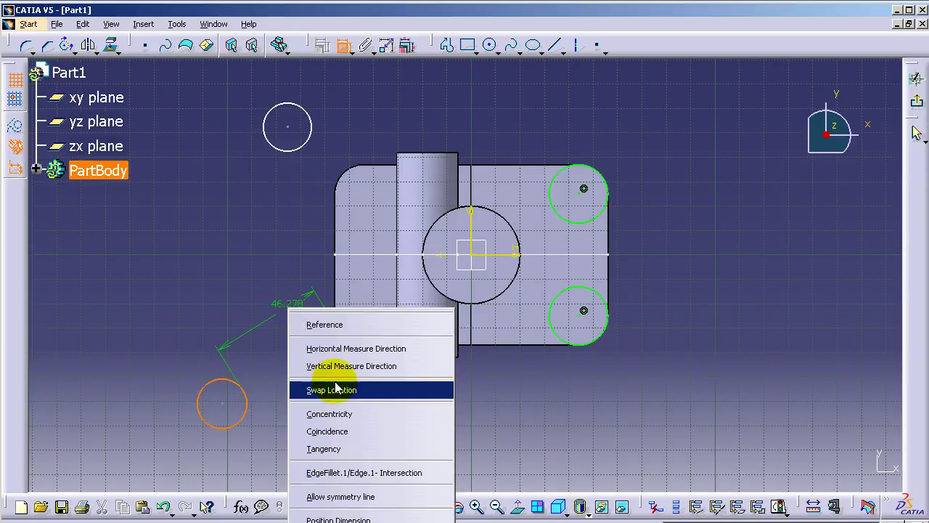
click(334, 431)
click(310, 142)
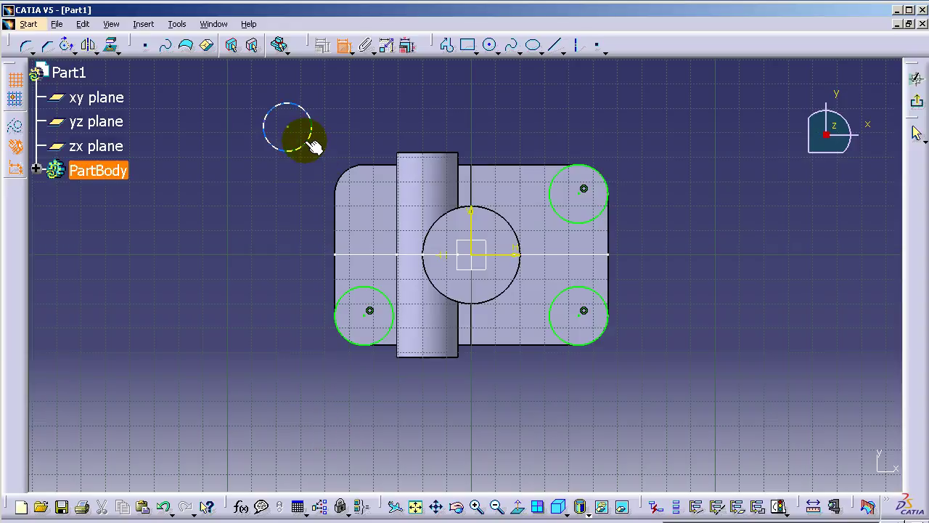
click(351, 172)
right_click(356, 129)
click(394, 234)
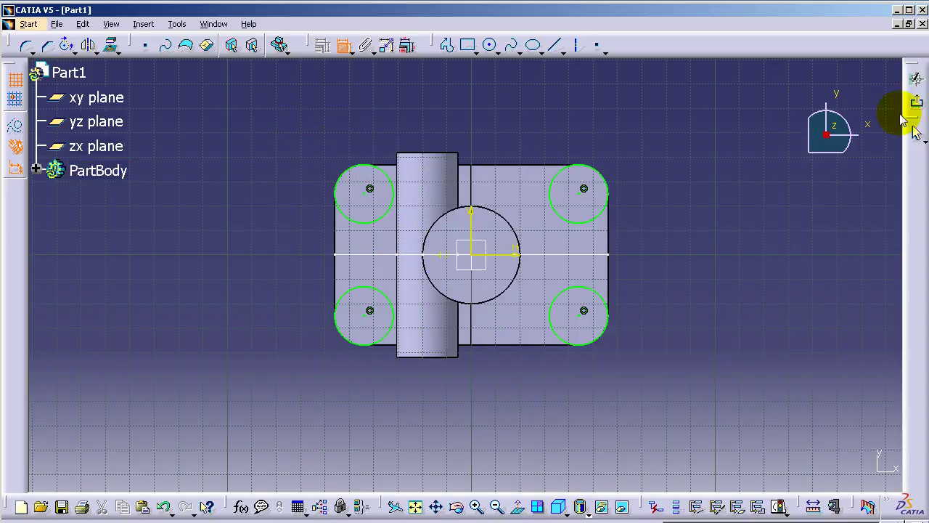
click(917, 105)
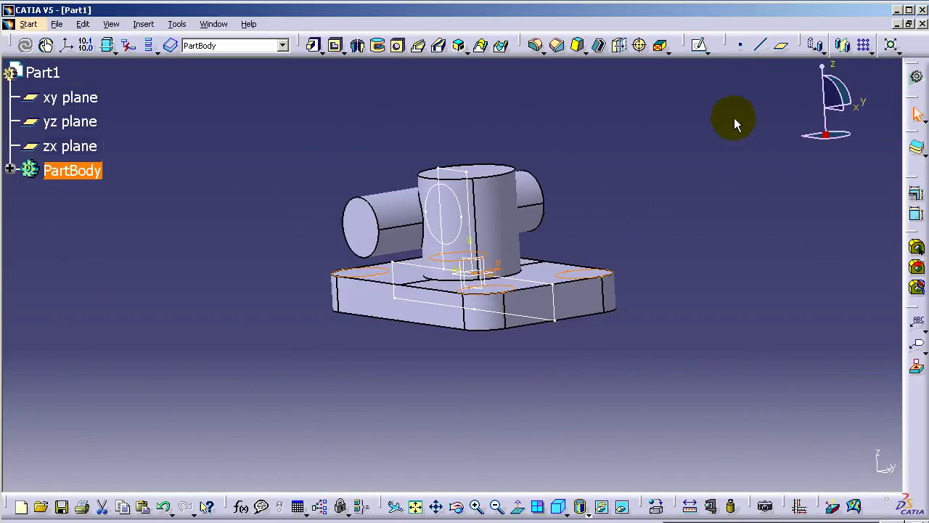
Pad Sketch.2 by 4 mm to raise round bosses on the four base corners
click(314, 42)
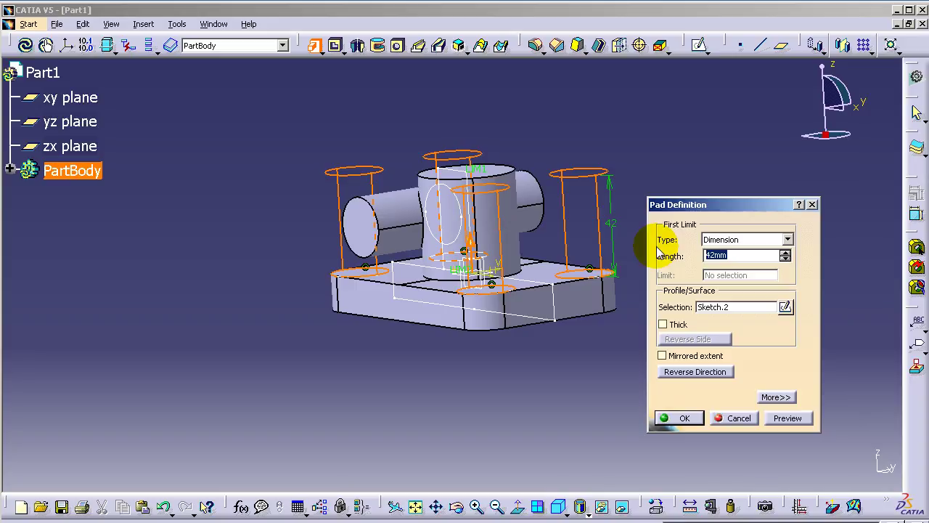
click(788, 418)
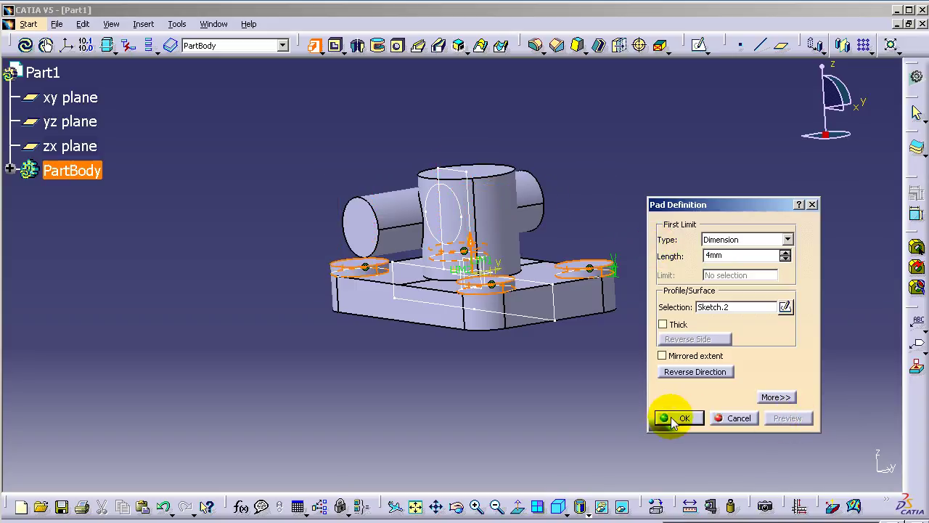
click(679, 418)
click(659, 410)
middle_drag(456, 353, 466, 423)
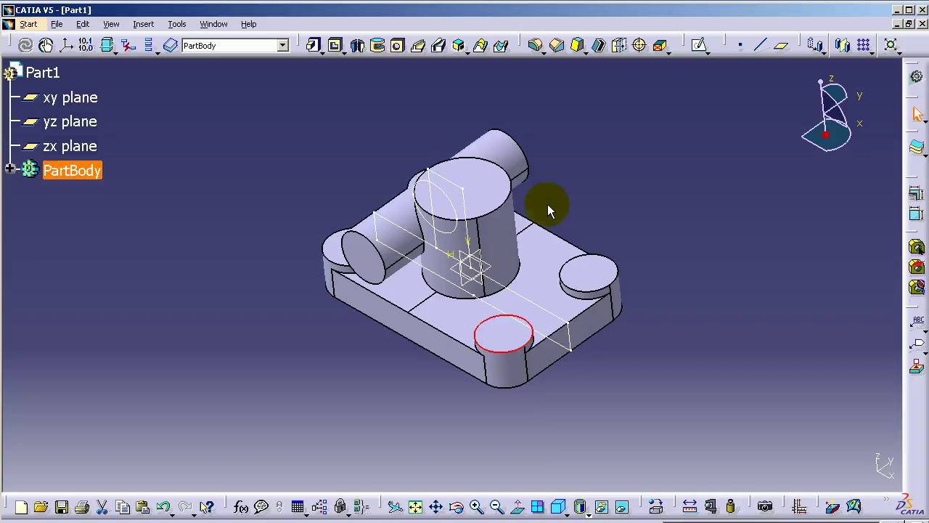
click(398, 47)
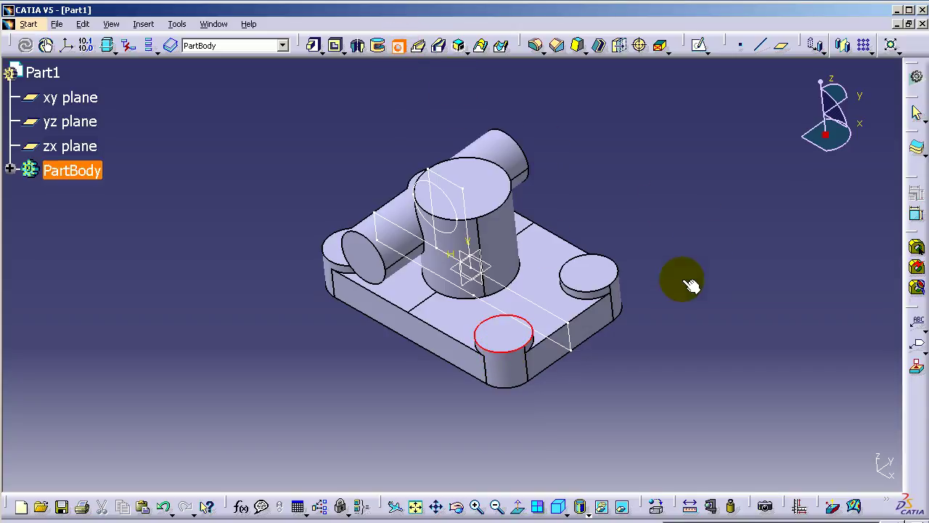
Drill a 10.5 mm Up To Next hole through the front corner boss
click(506, 336)
text(10.5)
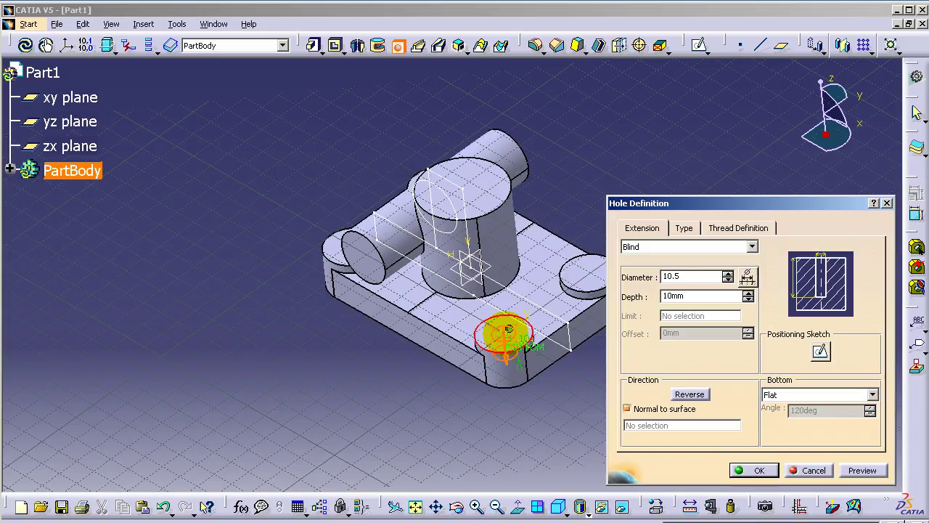
click(678, 248)
click(674, 265)
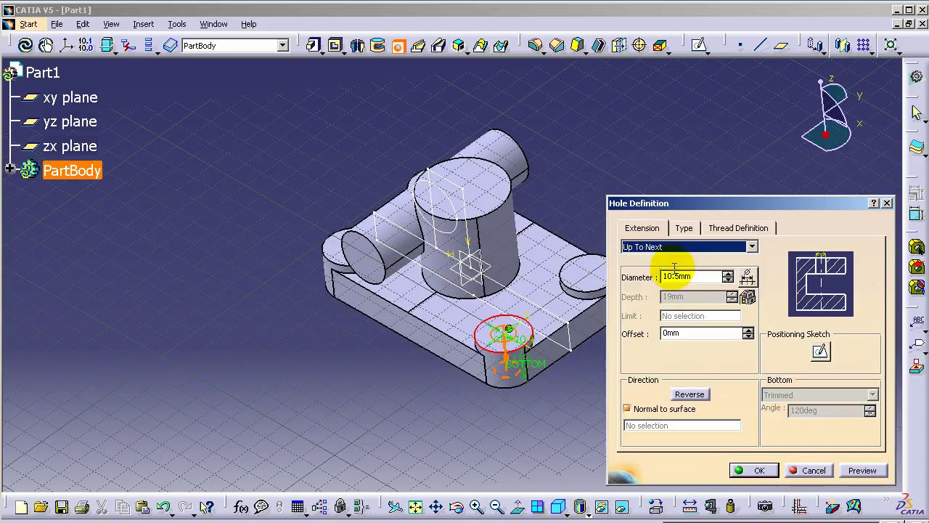
click(755, 470)
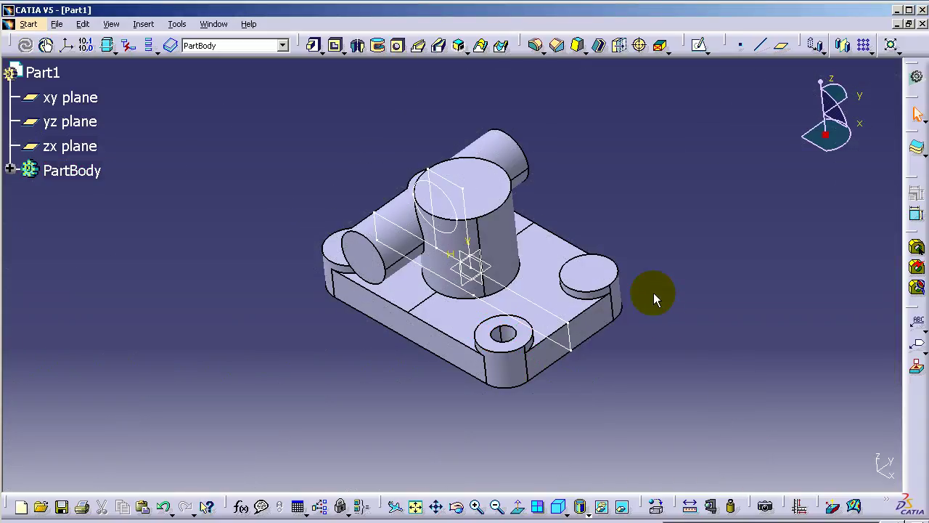
Undo the misplaced right boss hole and redo it aligned to the boss's circular top edge
click(618, 274)
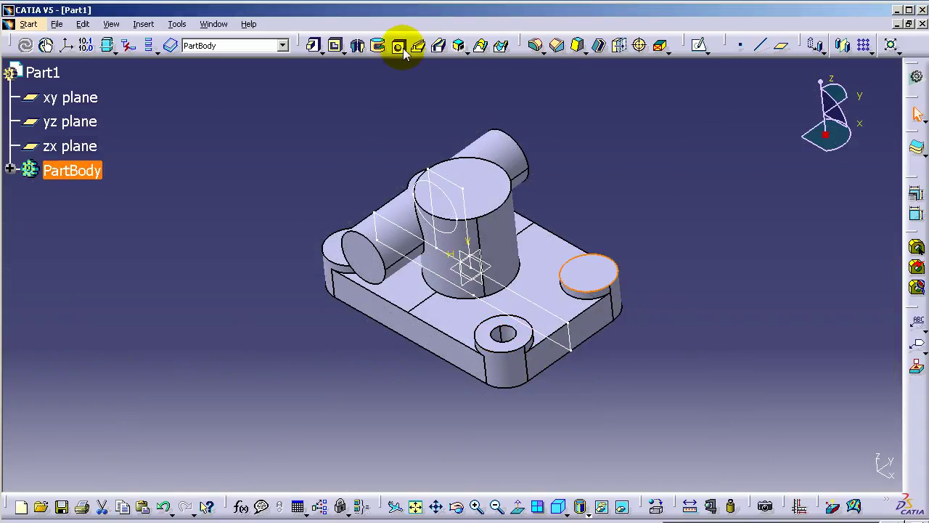
click(399, 47)
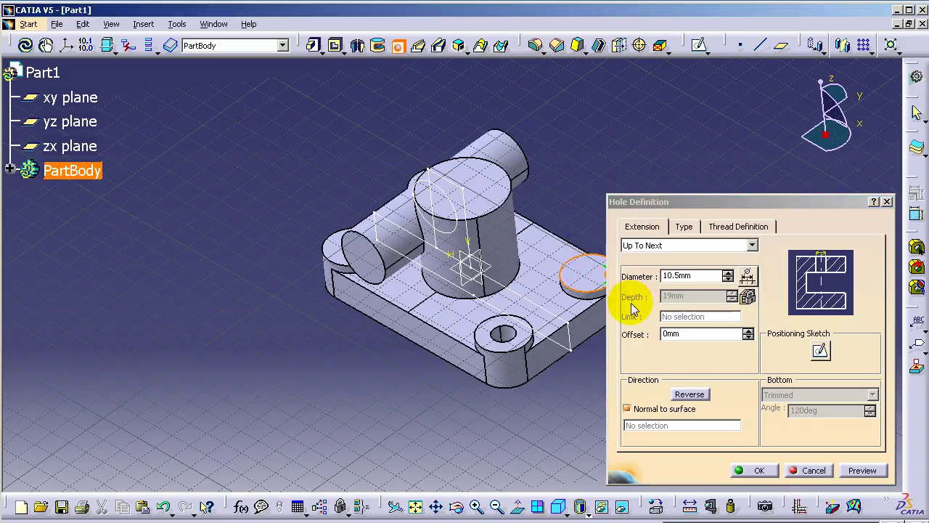
click(766, 468)
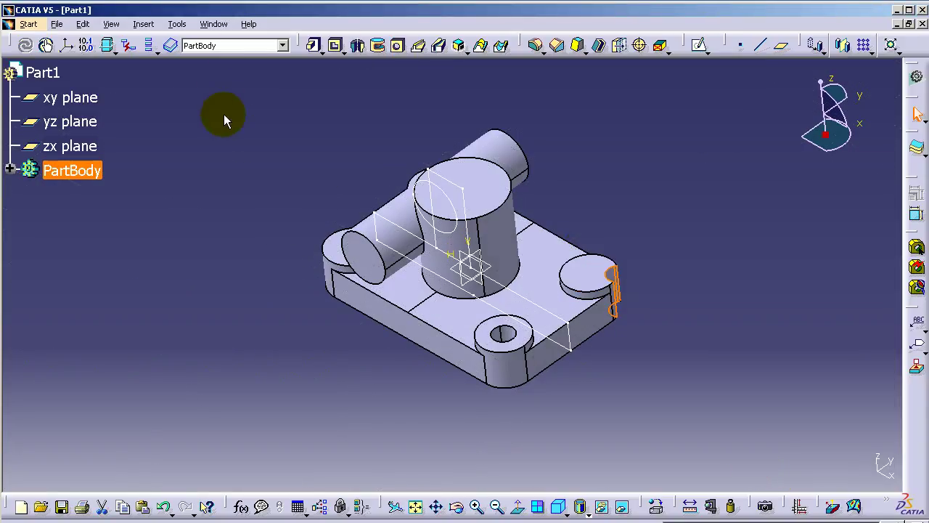
click(163, 505)
click(627, 404)
click(630, 276)
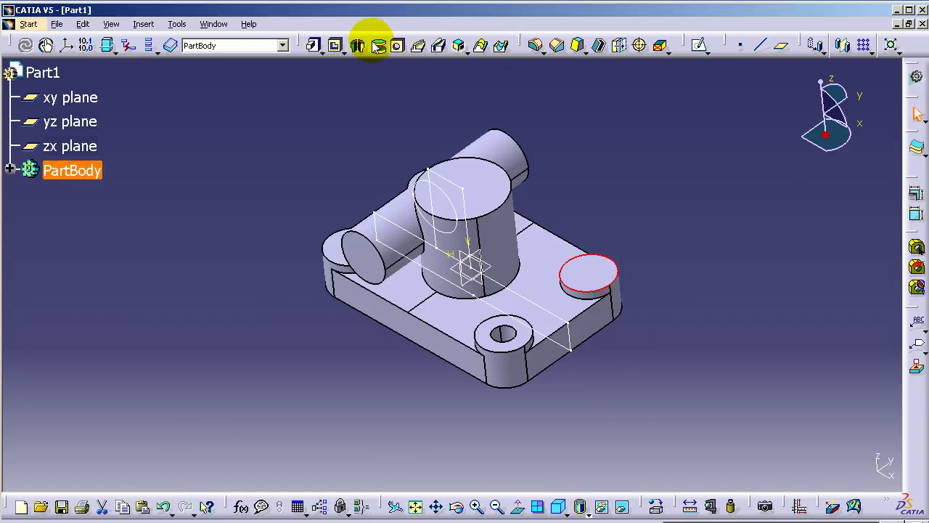
click(397, 46)
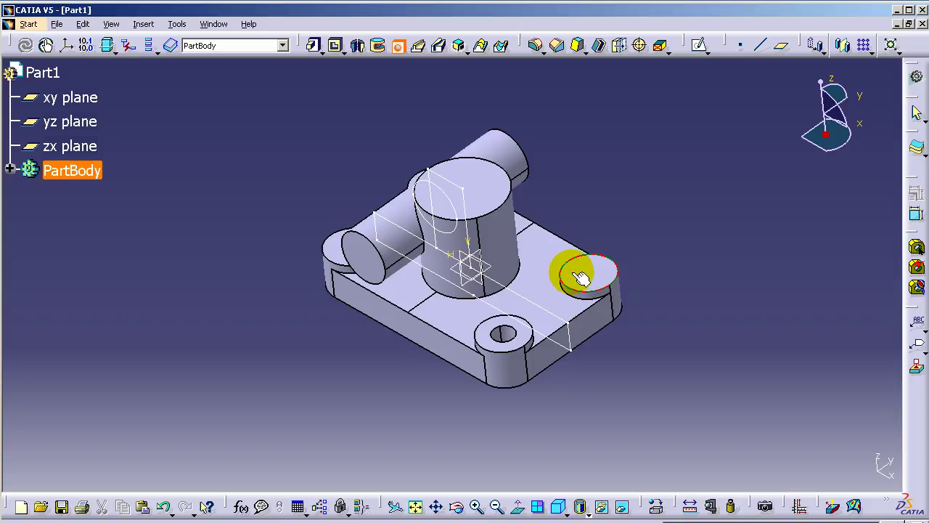
click(580, 278)
click(755, 469)
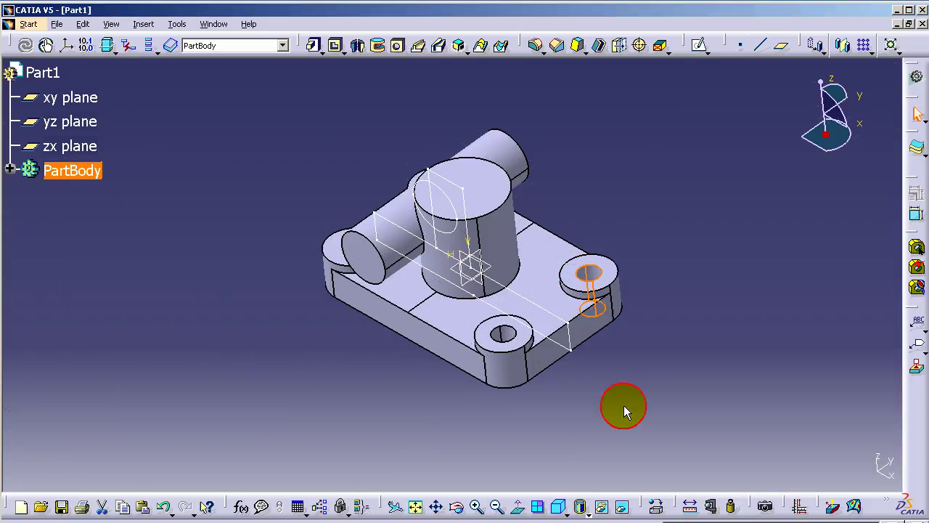
Drill a 10.5 mm hole through the left corner boss using its circular edge
click(245, 235)
click(325, 252)
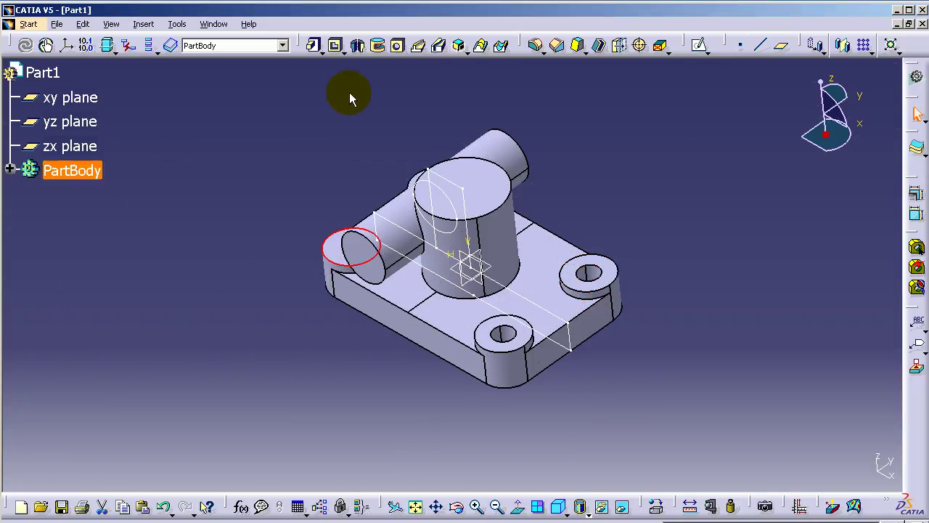
click(398, 46)
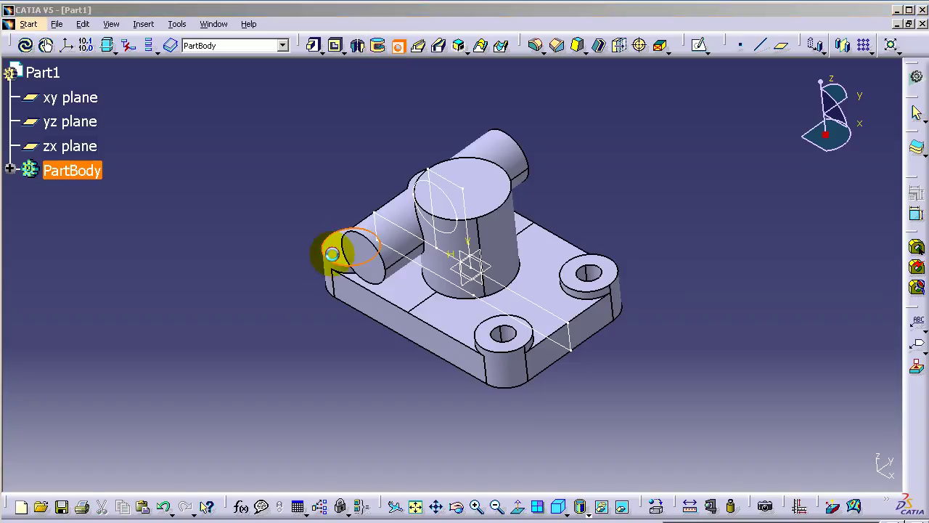
click(331, 253)
click(768, 472)
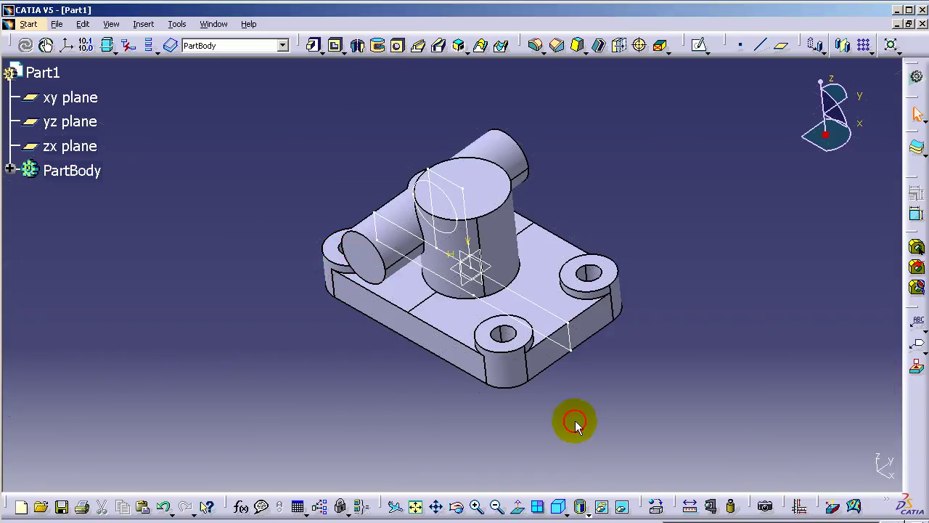
Drill the 10.5 mm Up To Next hole through the last remaining corner boss
middle_drag(313, 387, 453, 413)
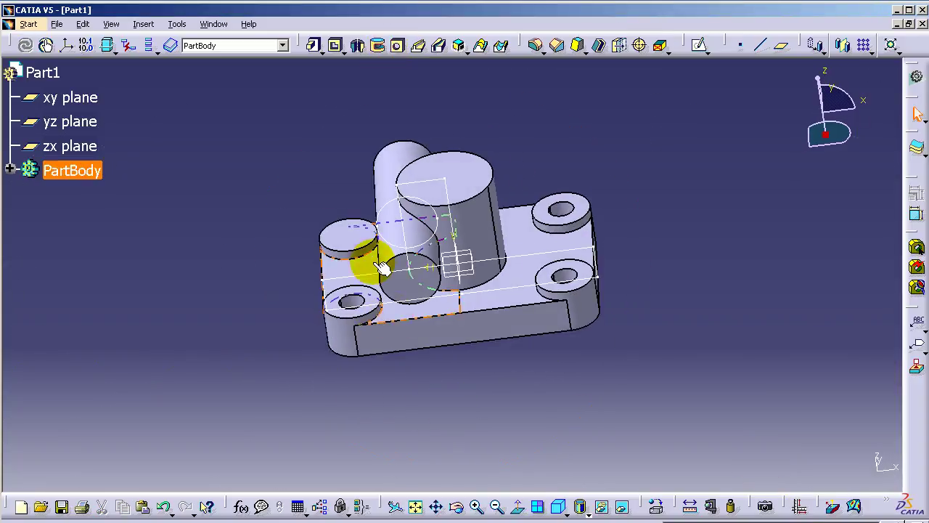
click(355, 249)
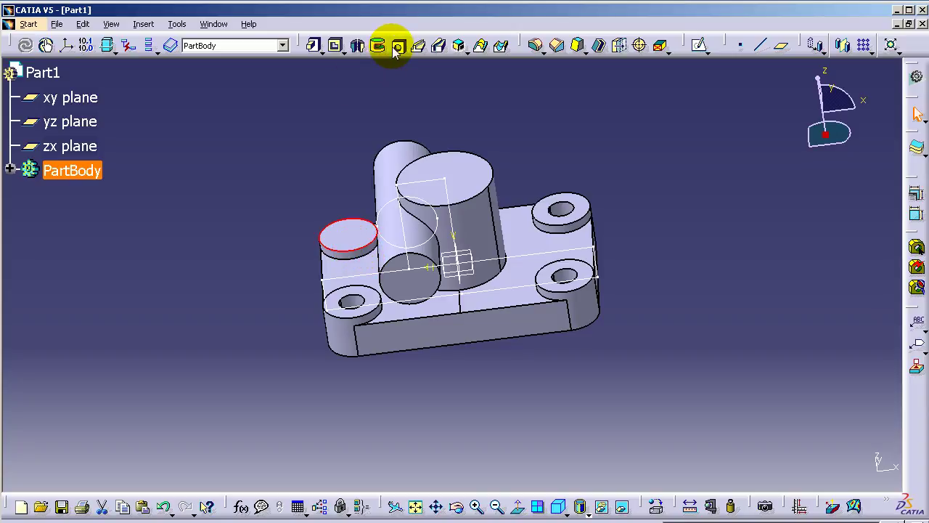
click(397, 46)
click(342, 240)
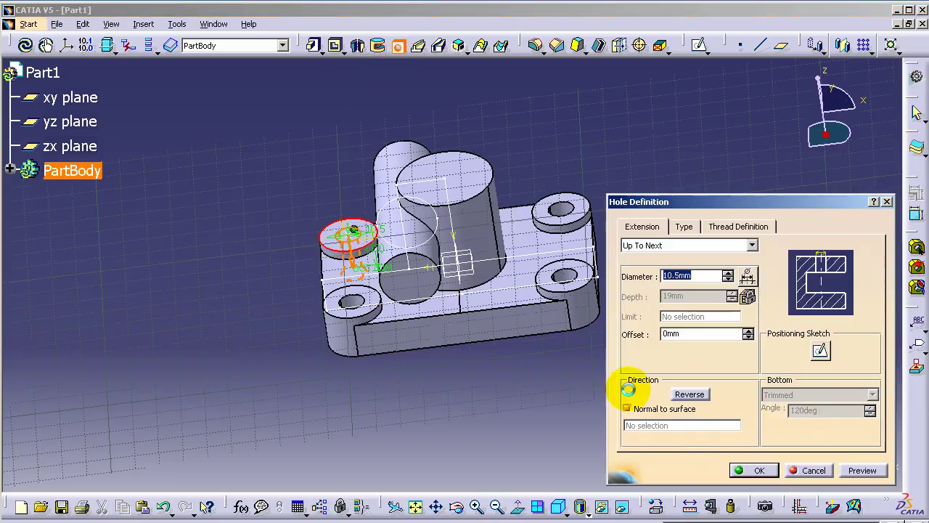
click(753, 472)
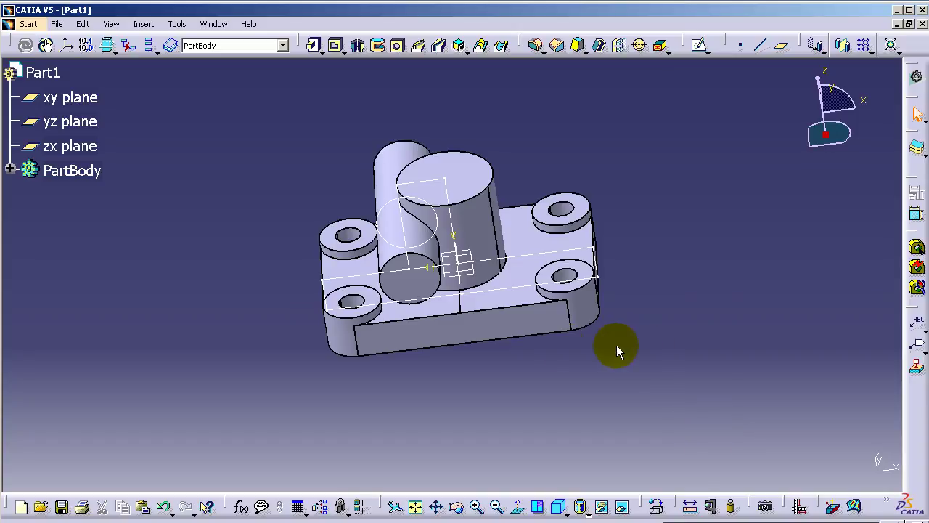
Bore a 15.2 mm hole into the horizontal cylinder's end after cancelling a misplaced attempt
click(431, 289)
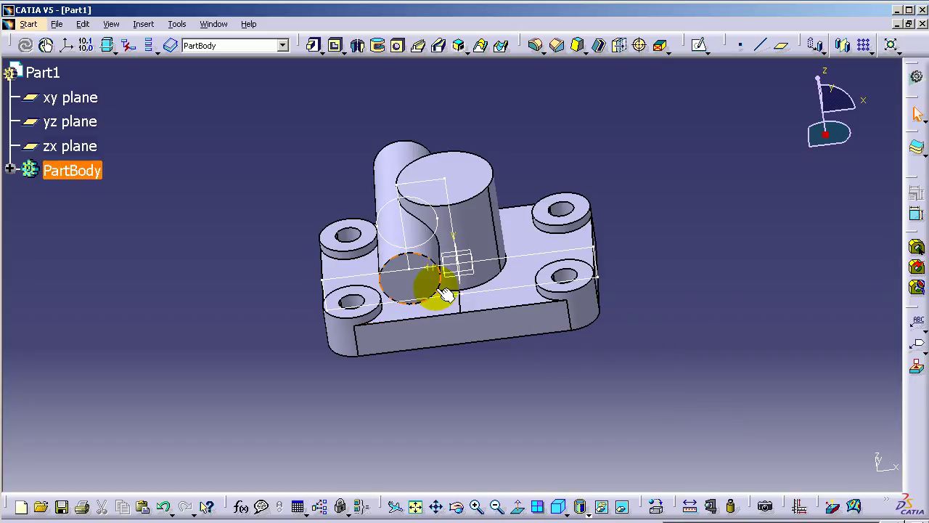
click(396, 45)
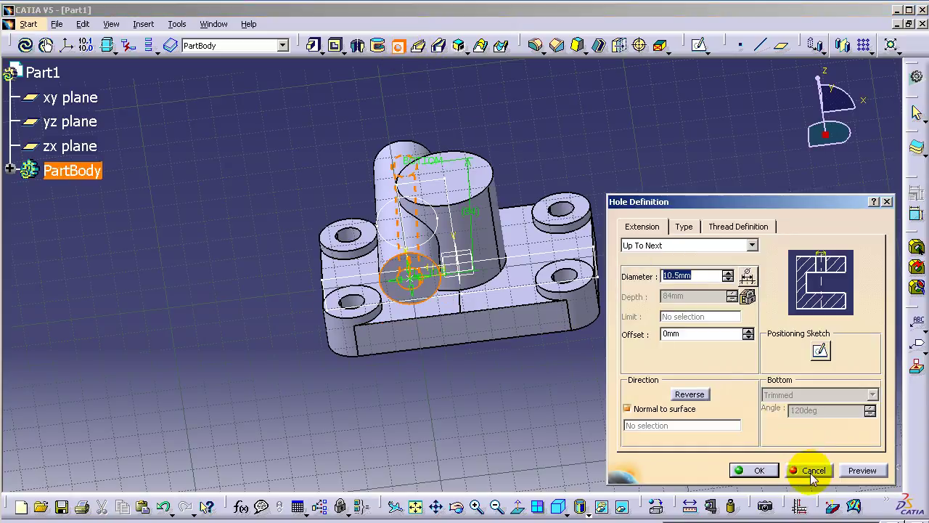
click(812, 471)
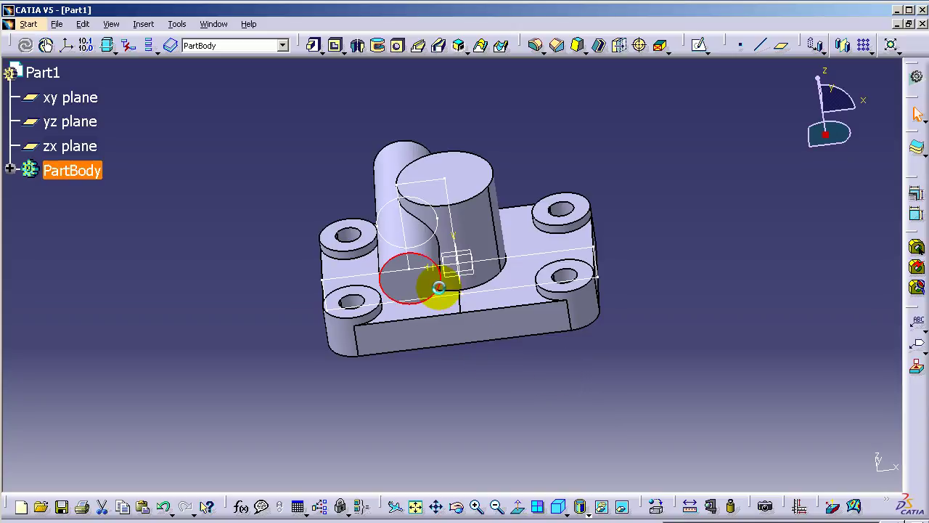
click(397, 48)
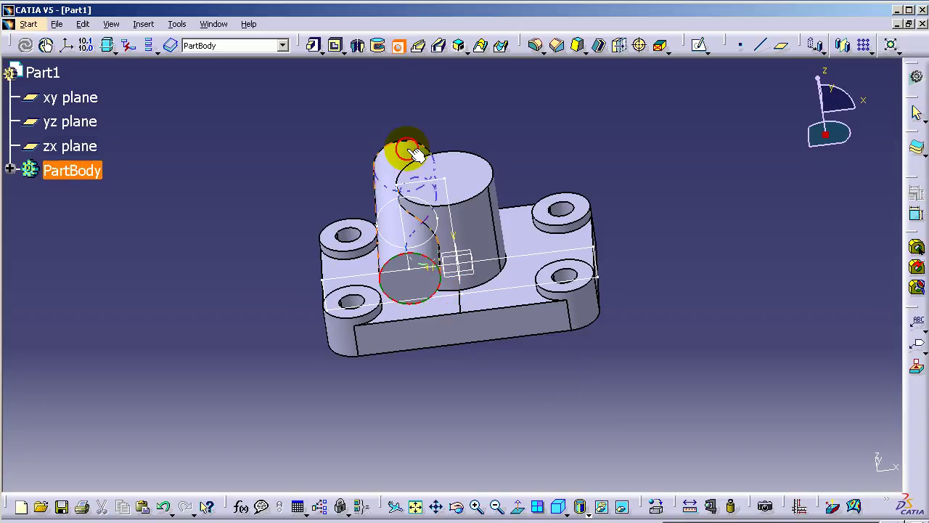
click(412, 286)
text(15.2)
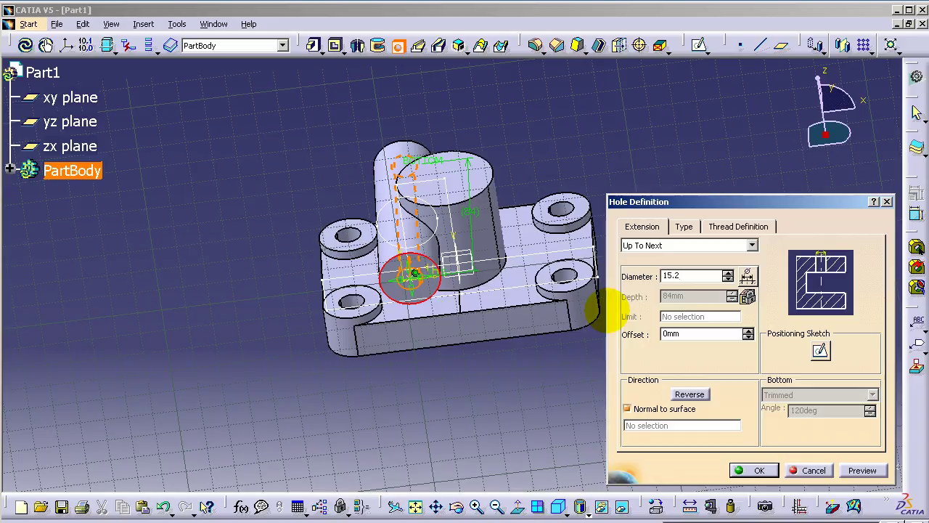
click(759, 469)
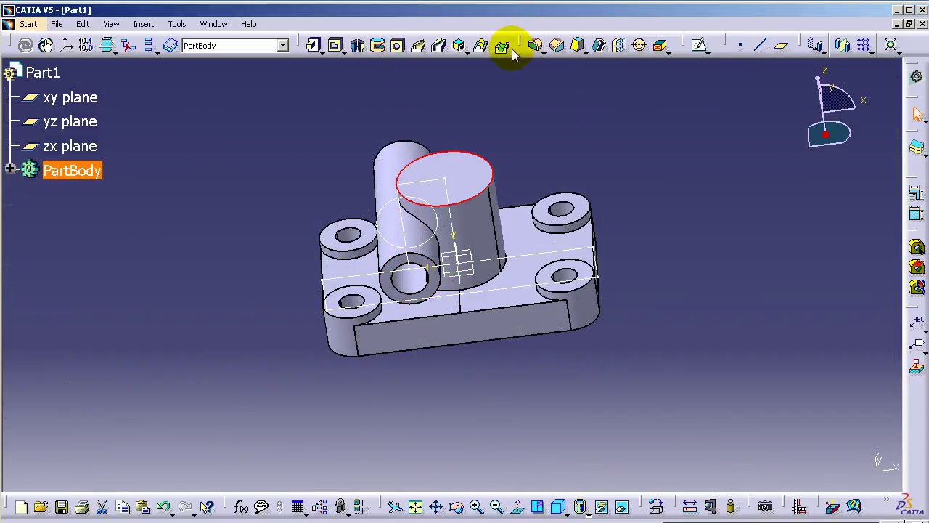
Bore a 25 mm Up To Next hole into the upright cylinder's top, then sketch on that face
click(395, 46)
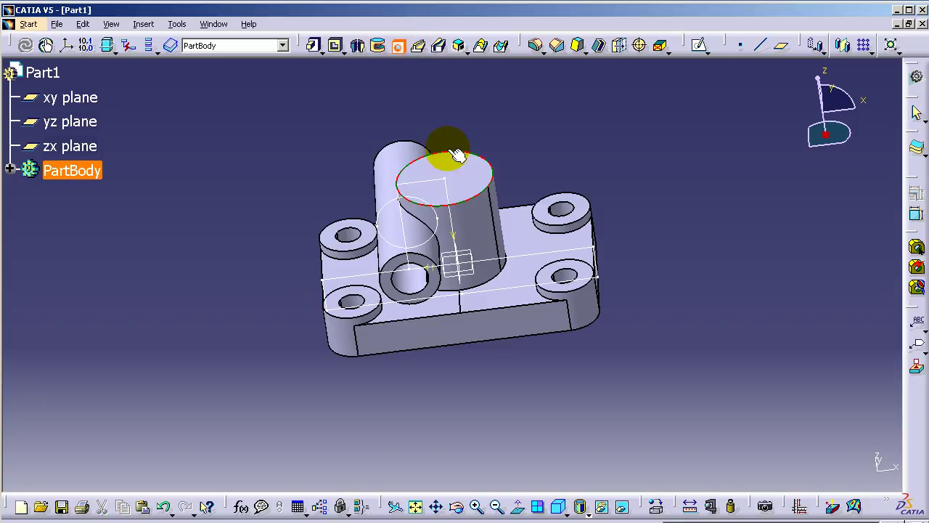
click(451, 176)
double_click(707, 274)
text(25)
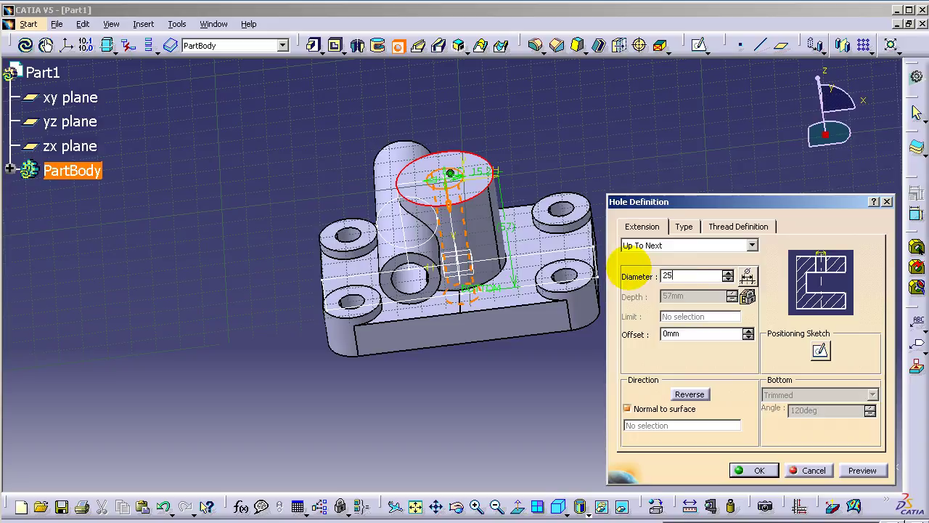
click(862, 470)
click(764, 471)
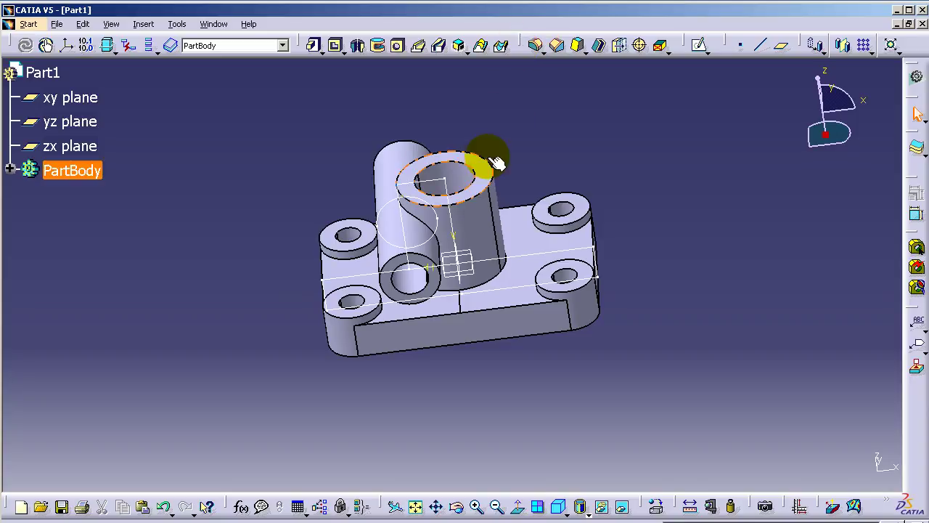
click(483, 176)
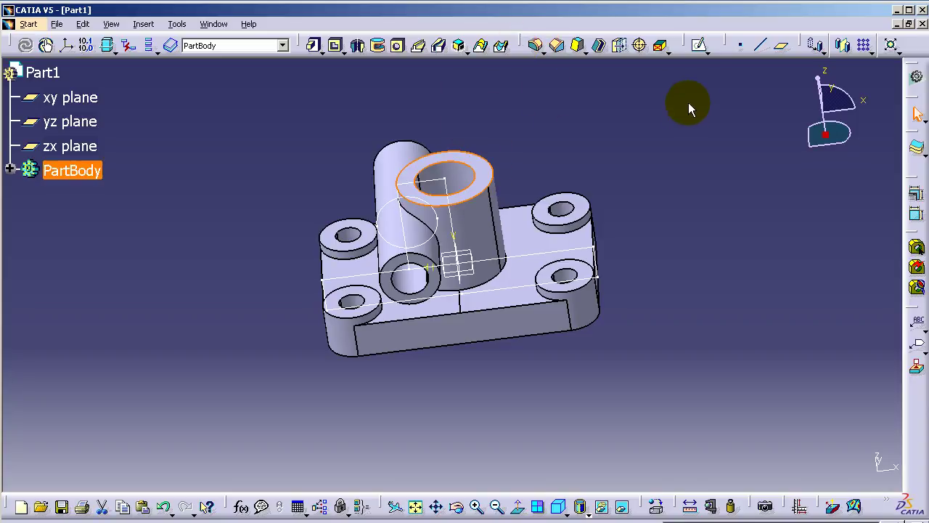
click(694, 48)
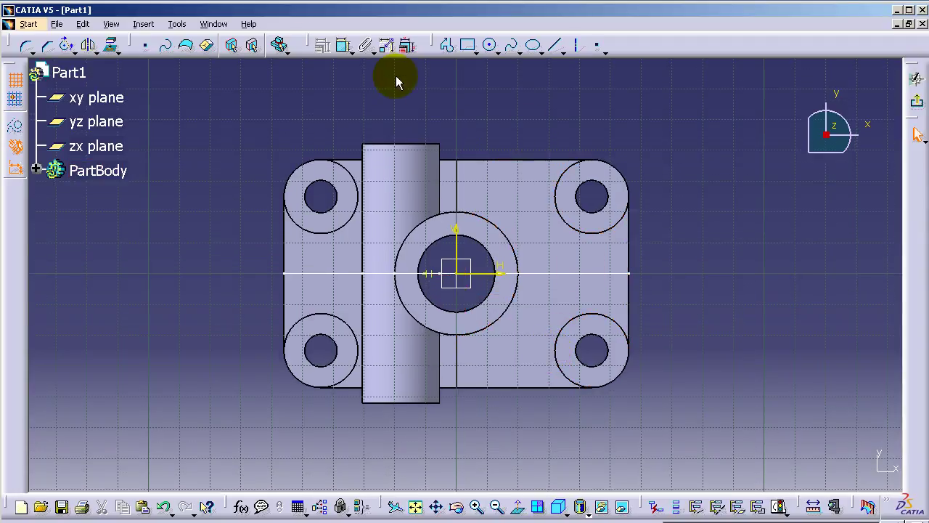
Zoom into the central bore and draw a three-line open keyway profile at its edge
click(111, 24)
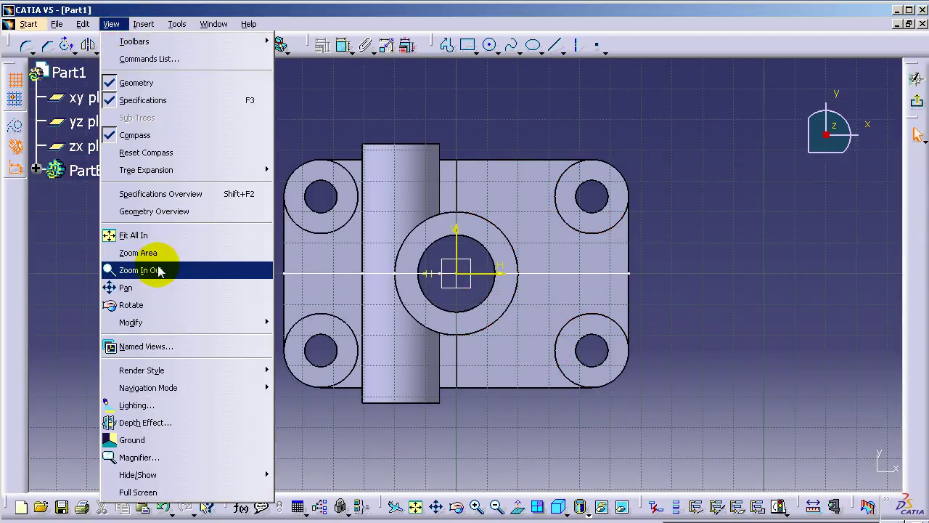
click(196, 263)
drag(566, 338, 369, 105)
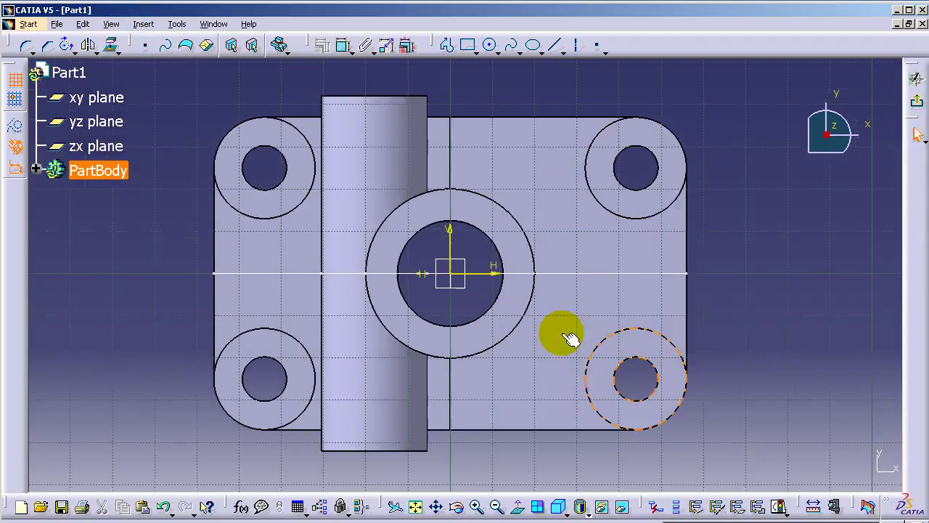
click(447, 45)
click(541, 224)
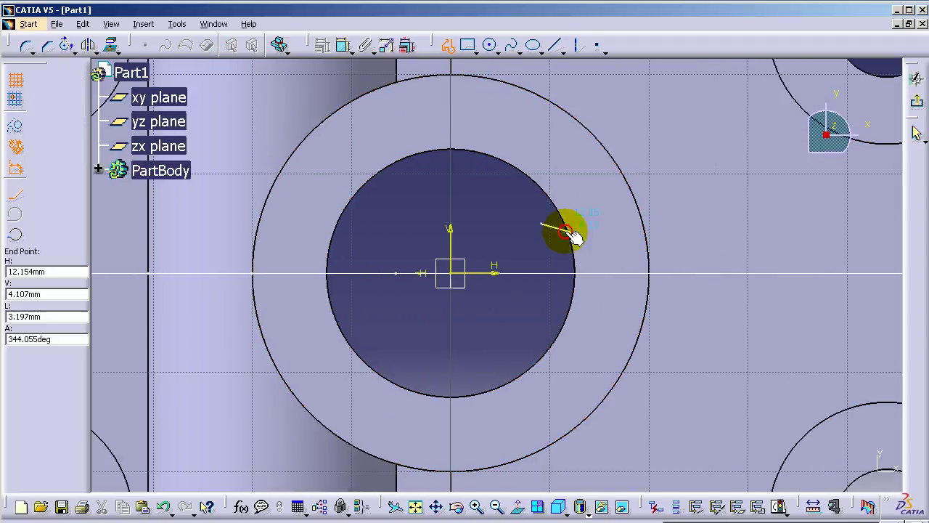
click(602, 223)
click(603, 272)
click(90, 45)
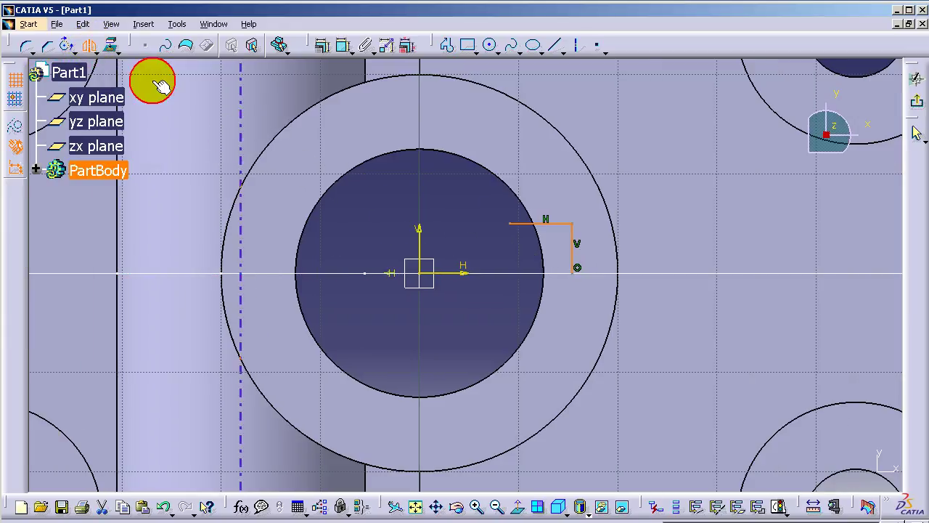
click(463, 272)
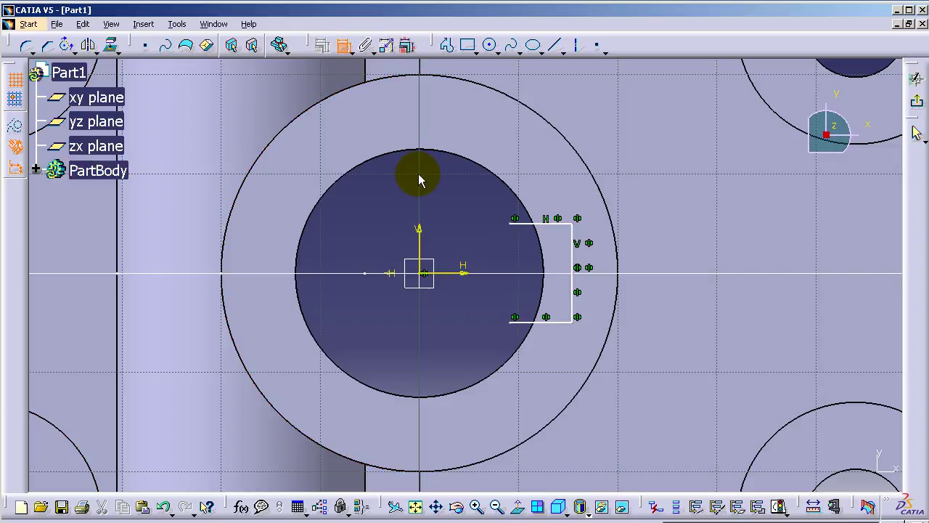
Make the profile endpoints coincident with the bore circle
click(508, 222)
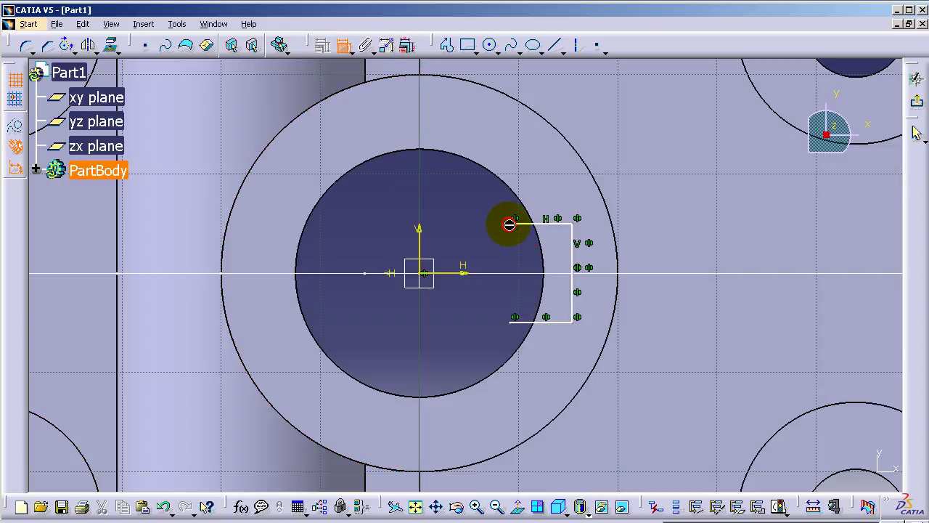
ctrl+click(543, 239)
right_click(548, 182)
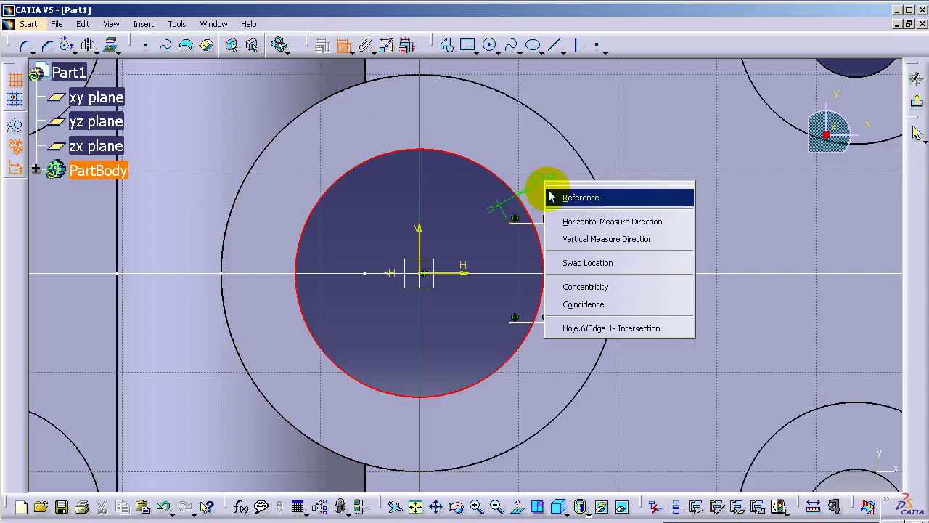
click(578, 306)
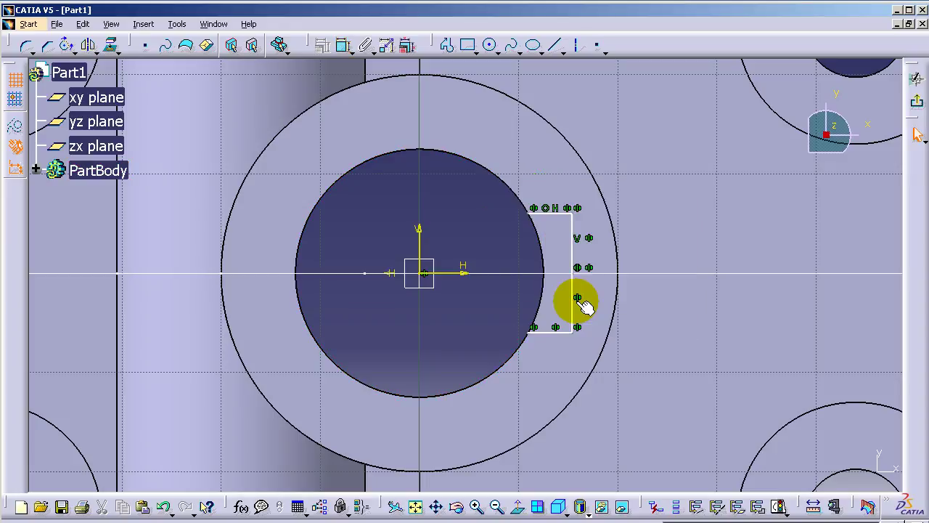
Constrain the keyway profile to 7 mm height and 5 mm width
click(543, 209)
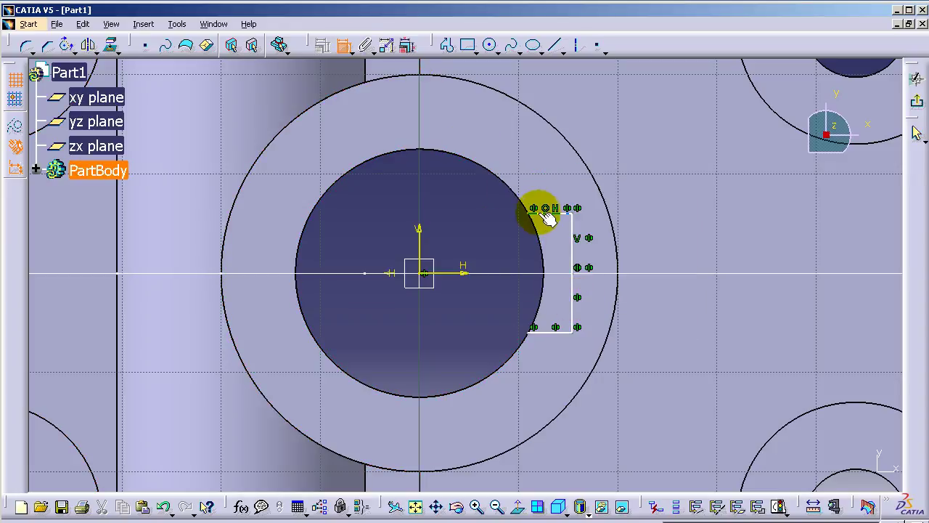
click(558, 335)
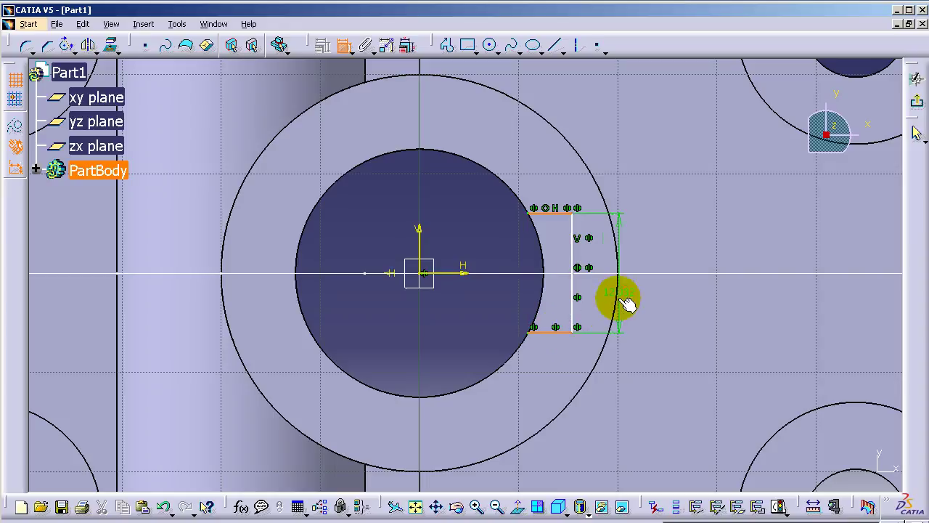
double_click(498, 259)
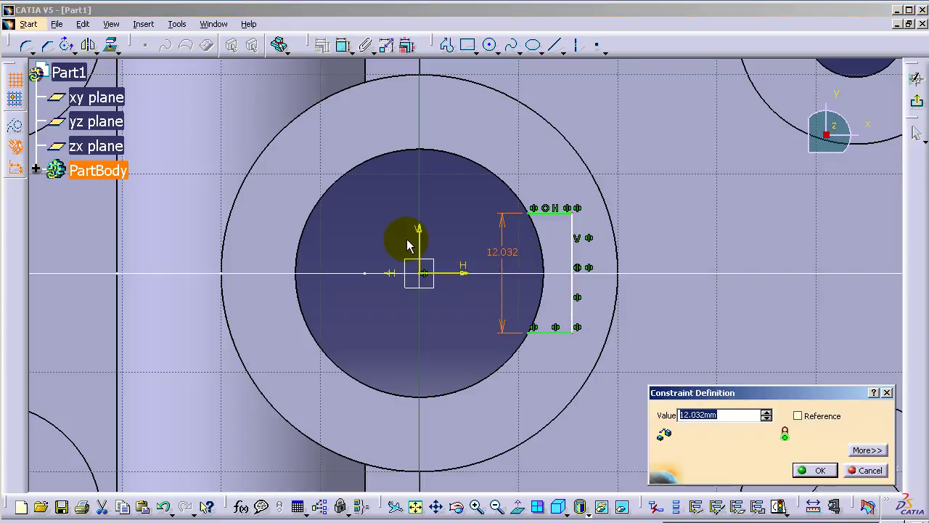
key(Return)
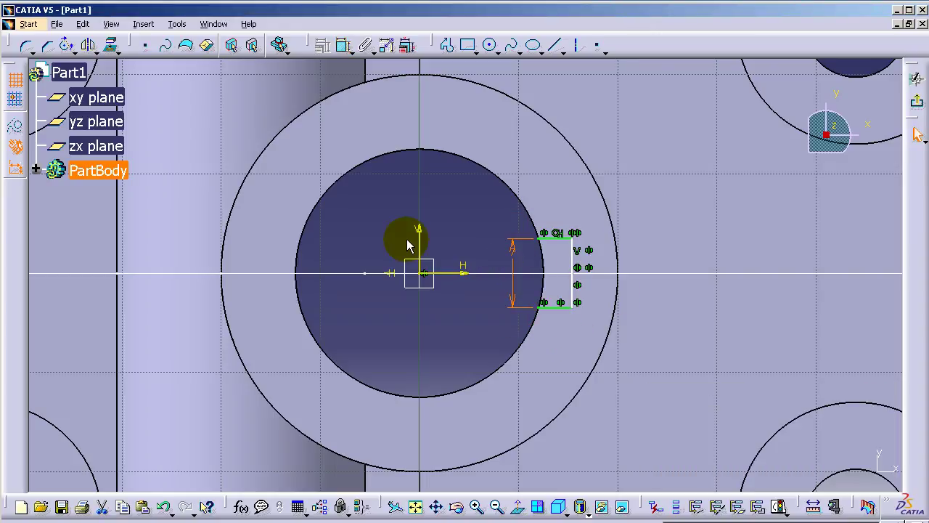
click(340, 45)
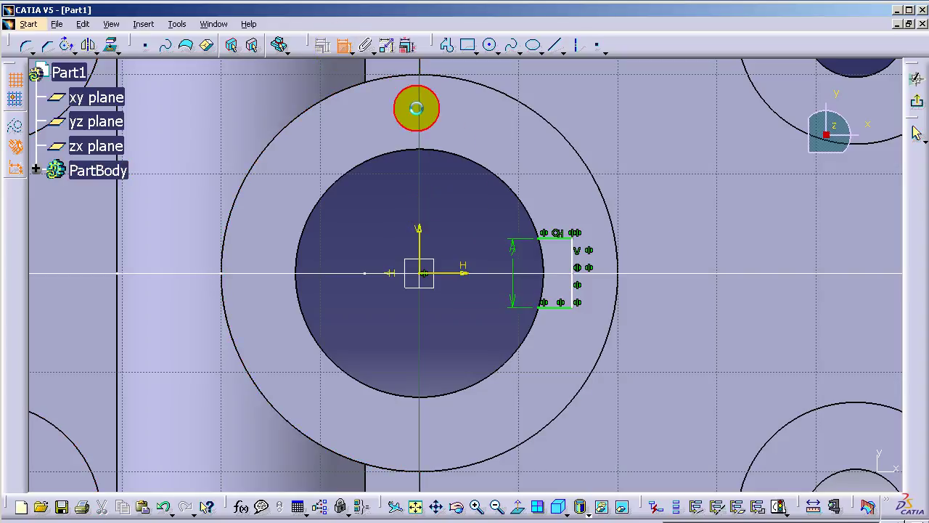
click(557, 239)
double_click(551, 192)
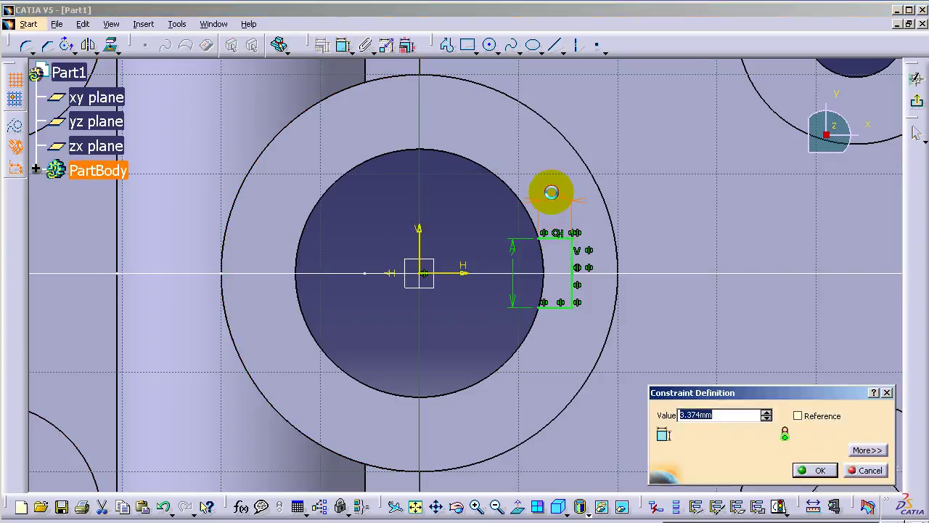
key(Return)
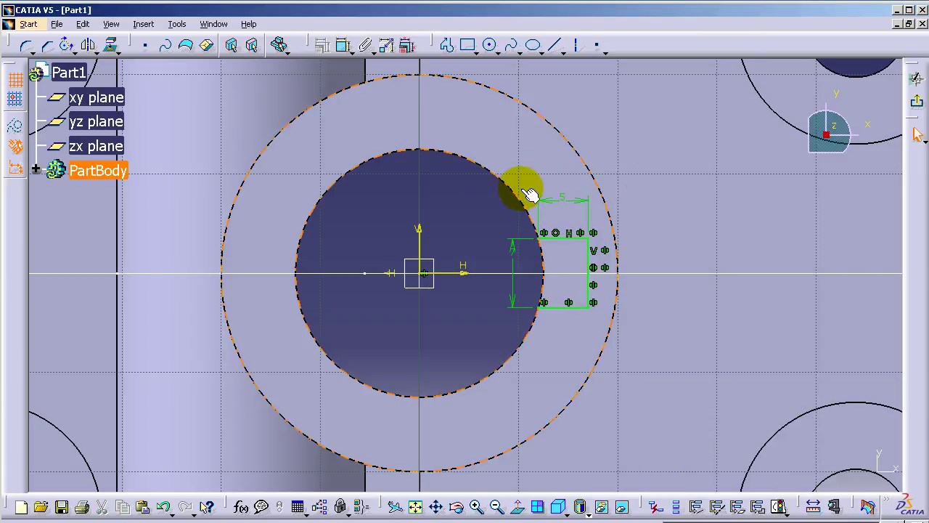
Exit the sketch and pocket Sketch.9 with type Up to last to cut the keyway
click(915, 102)
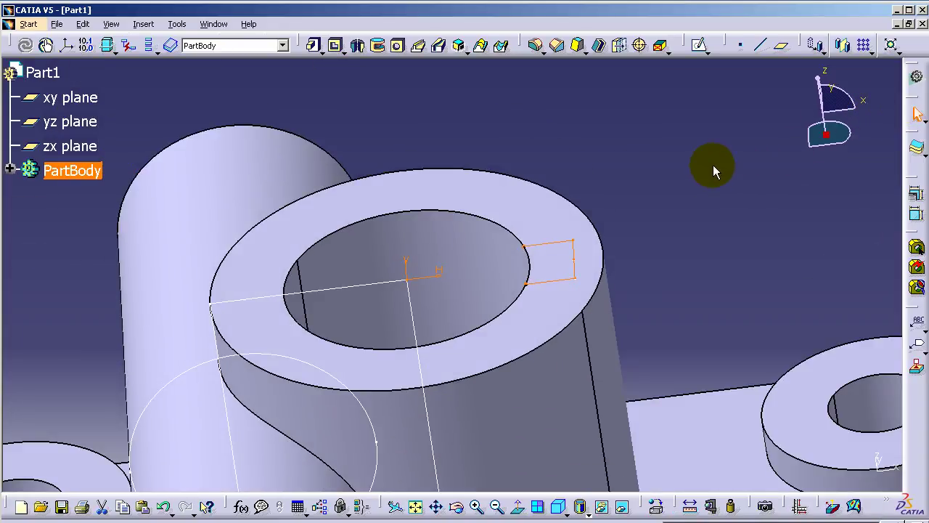
click(334, 48)
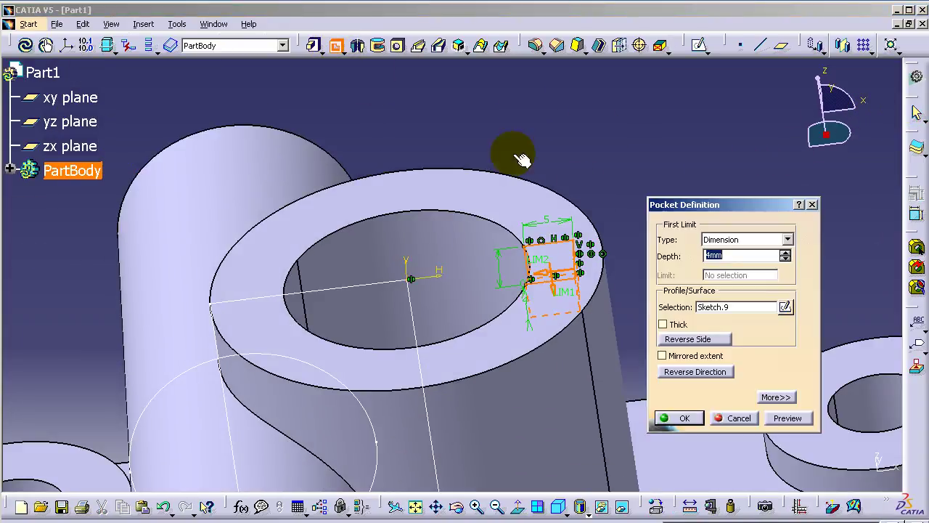
click(788, 238)
click(744, 274)
click(679, 418)
click(689, 267)
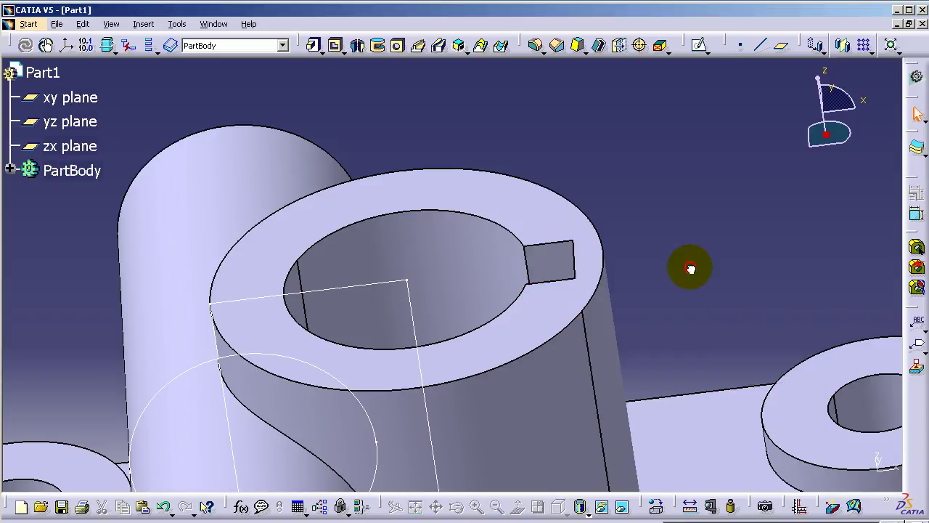